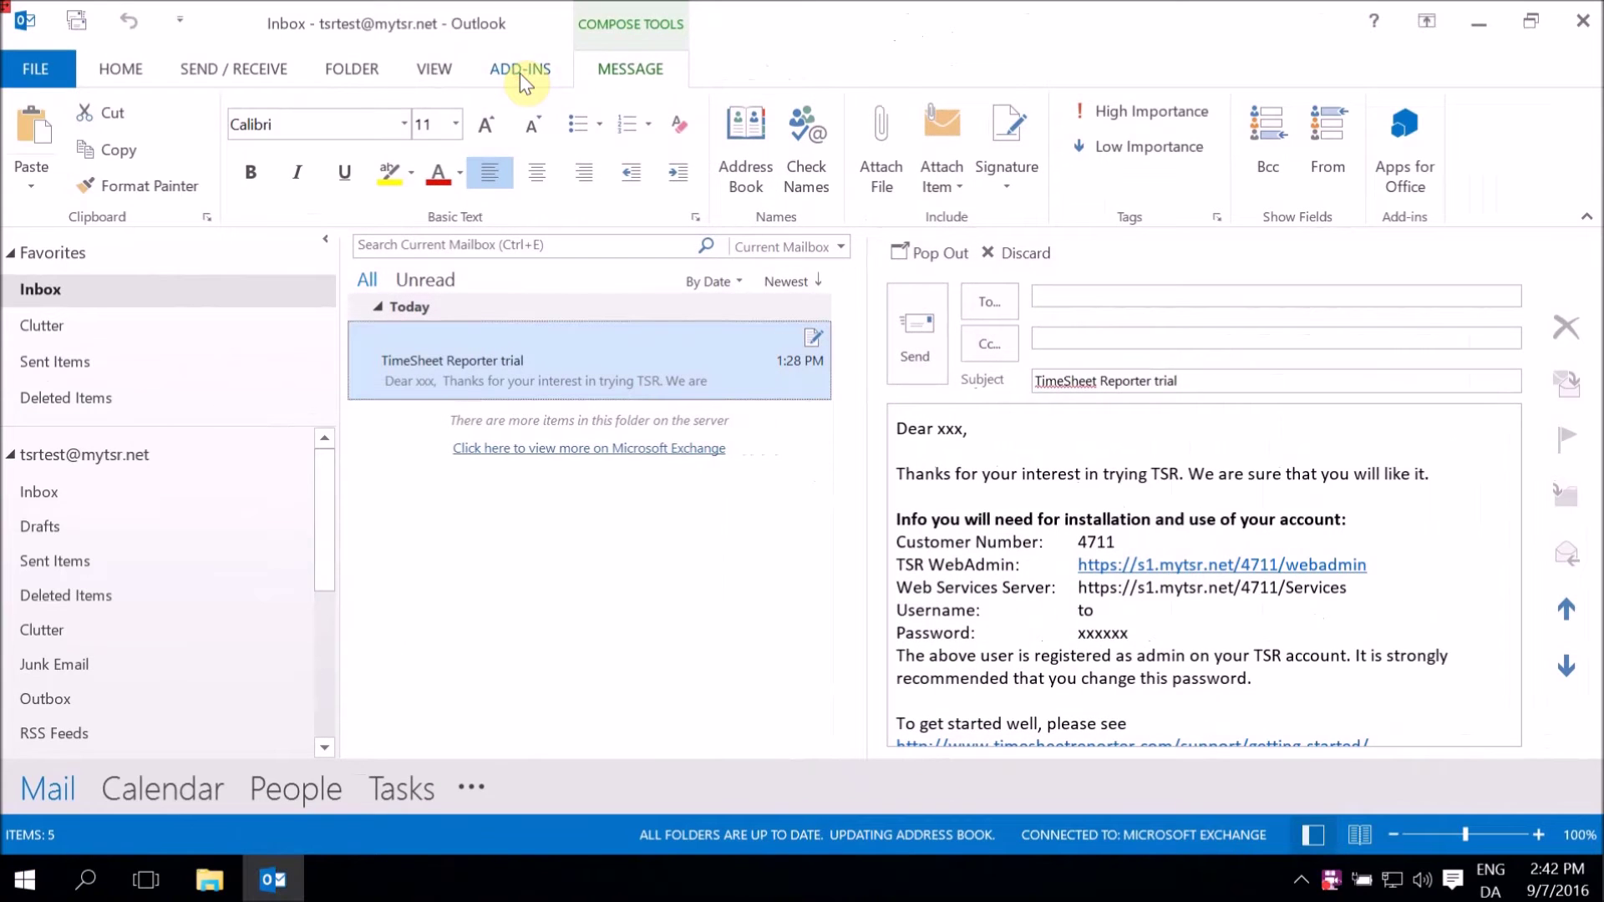
Open the TSR add-in menu from Outlook's Add-ins ribbon
click(519, 69)
click(49, 112)
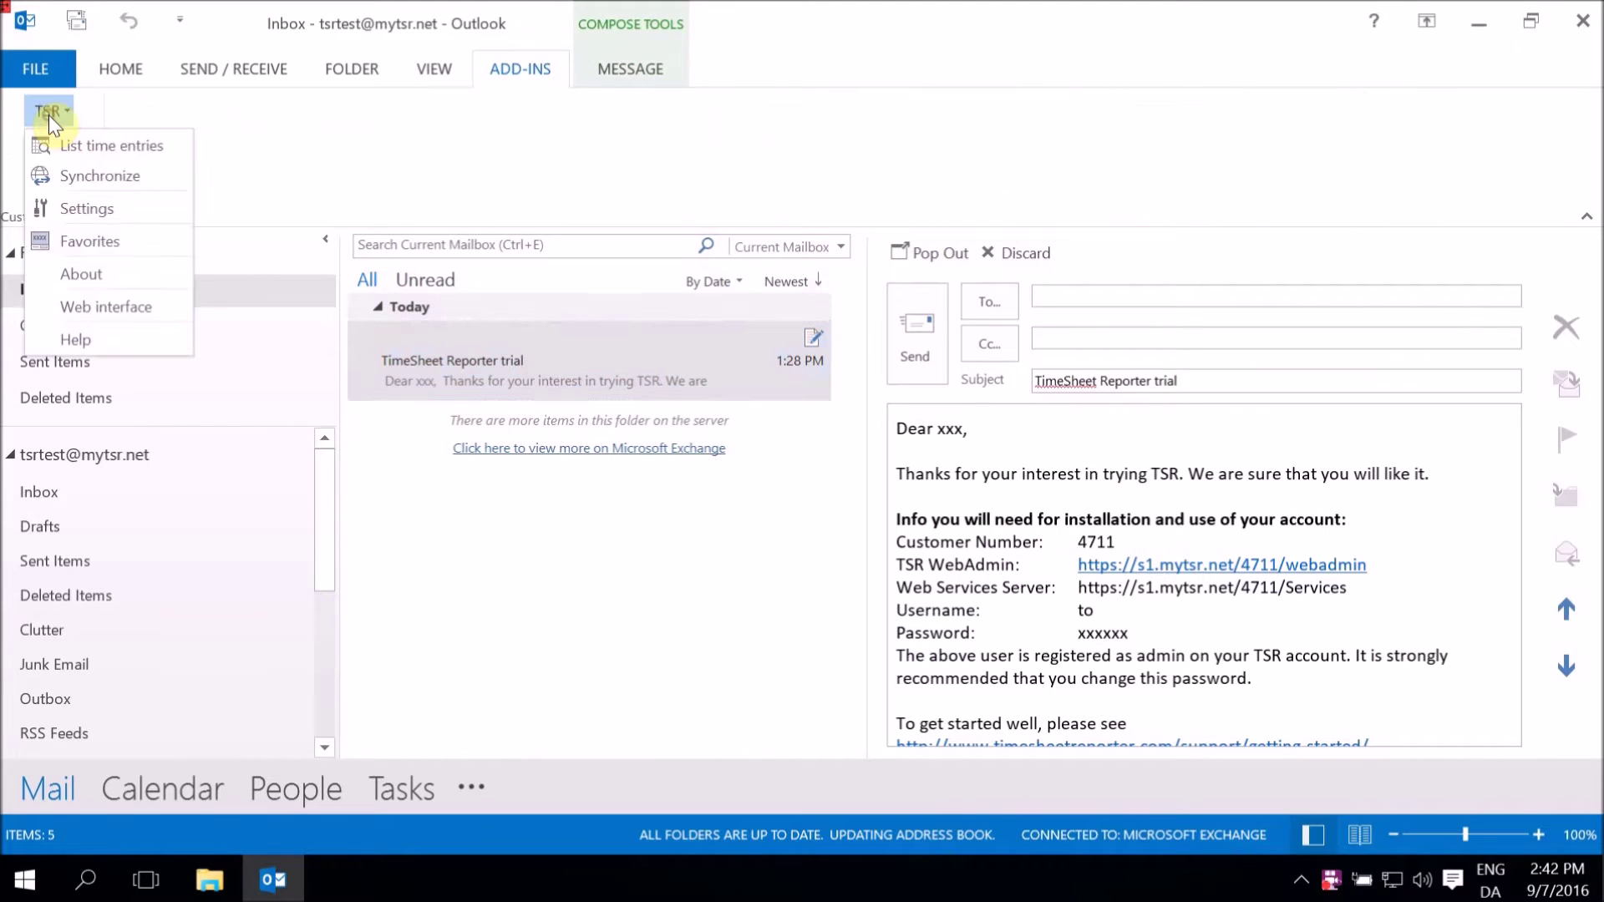
Open the TSR web interface and go to the latest Outlook User Agent download
click(149, 307)
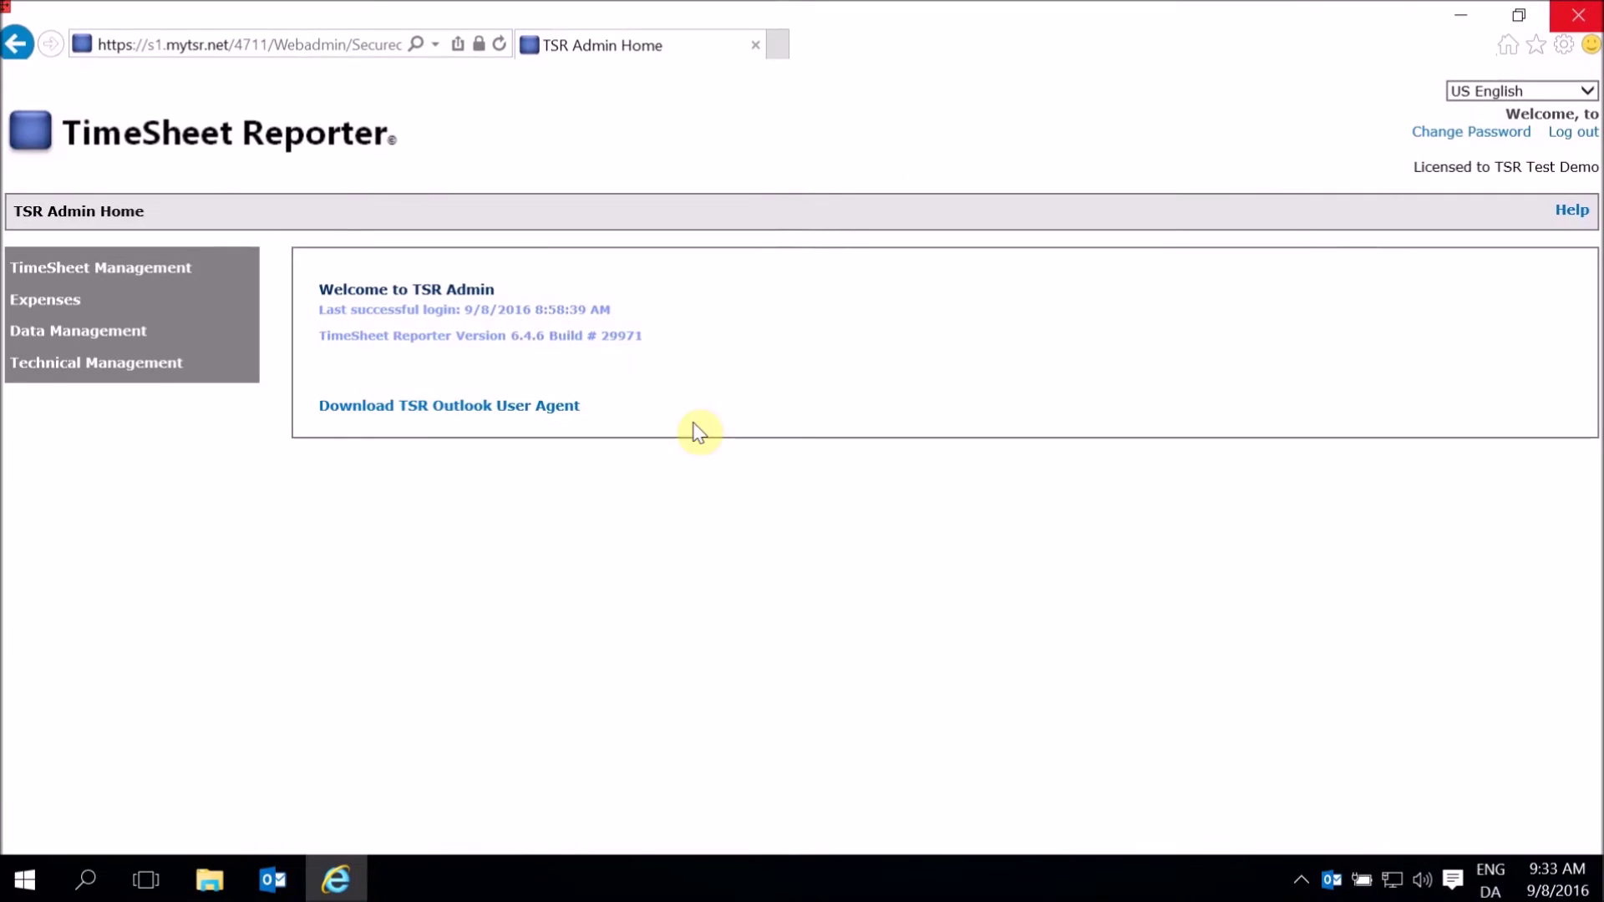
click(541, 408)
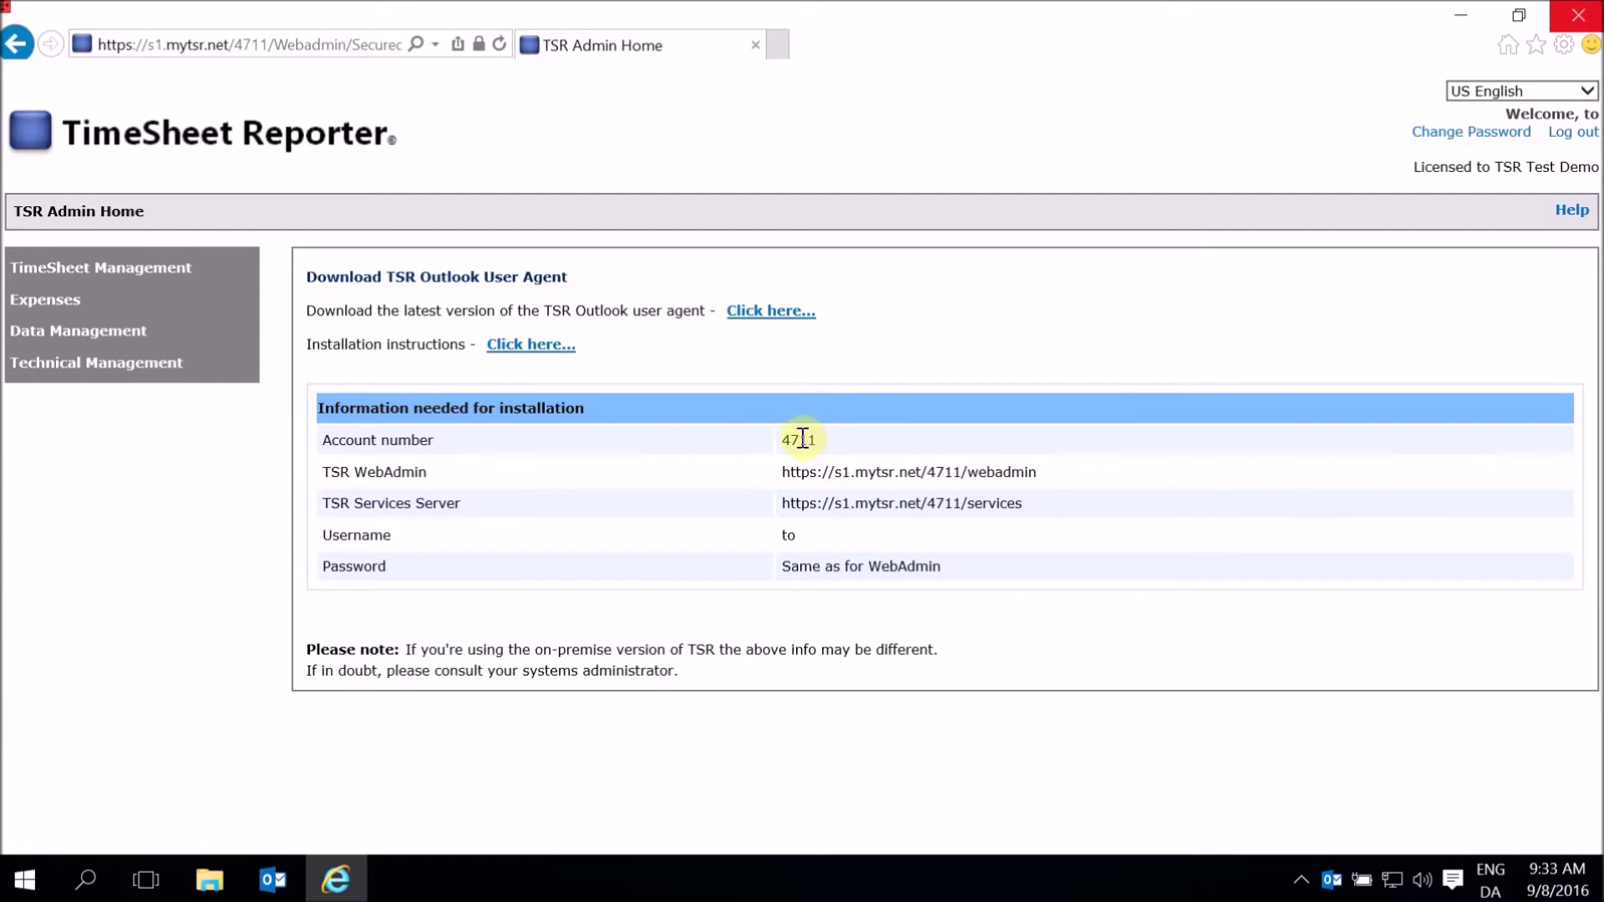
click(769, 309)
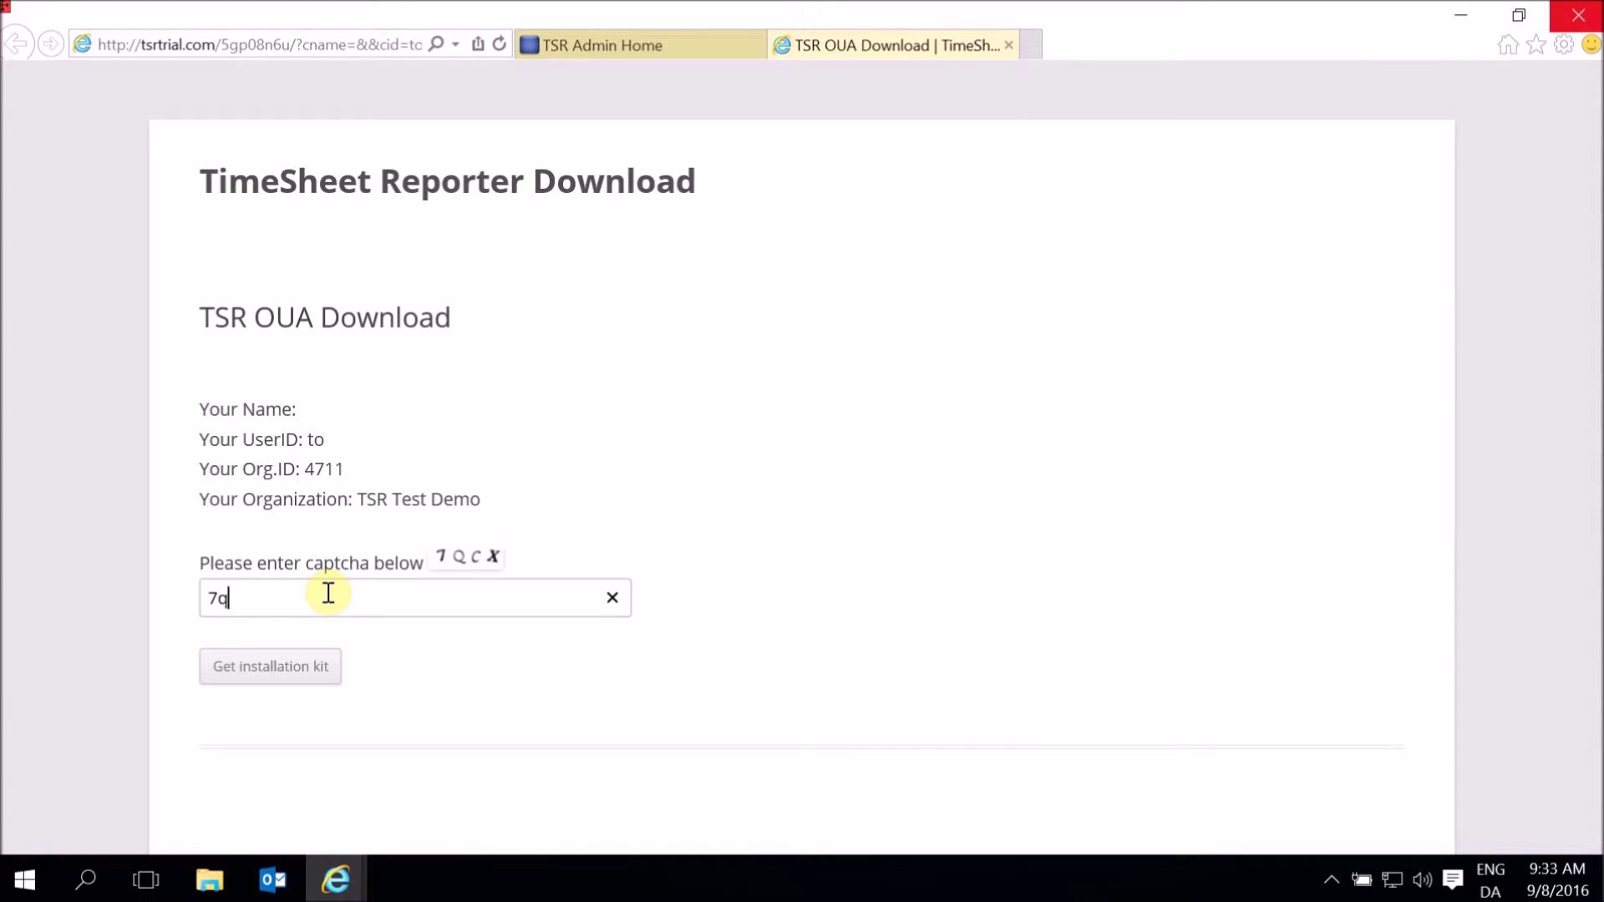
Enter the captcha and save the TSR installation kit zip to disk
text(x)
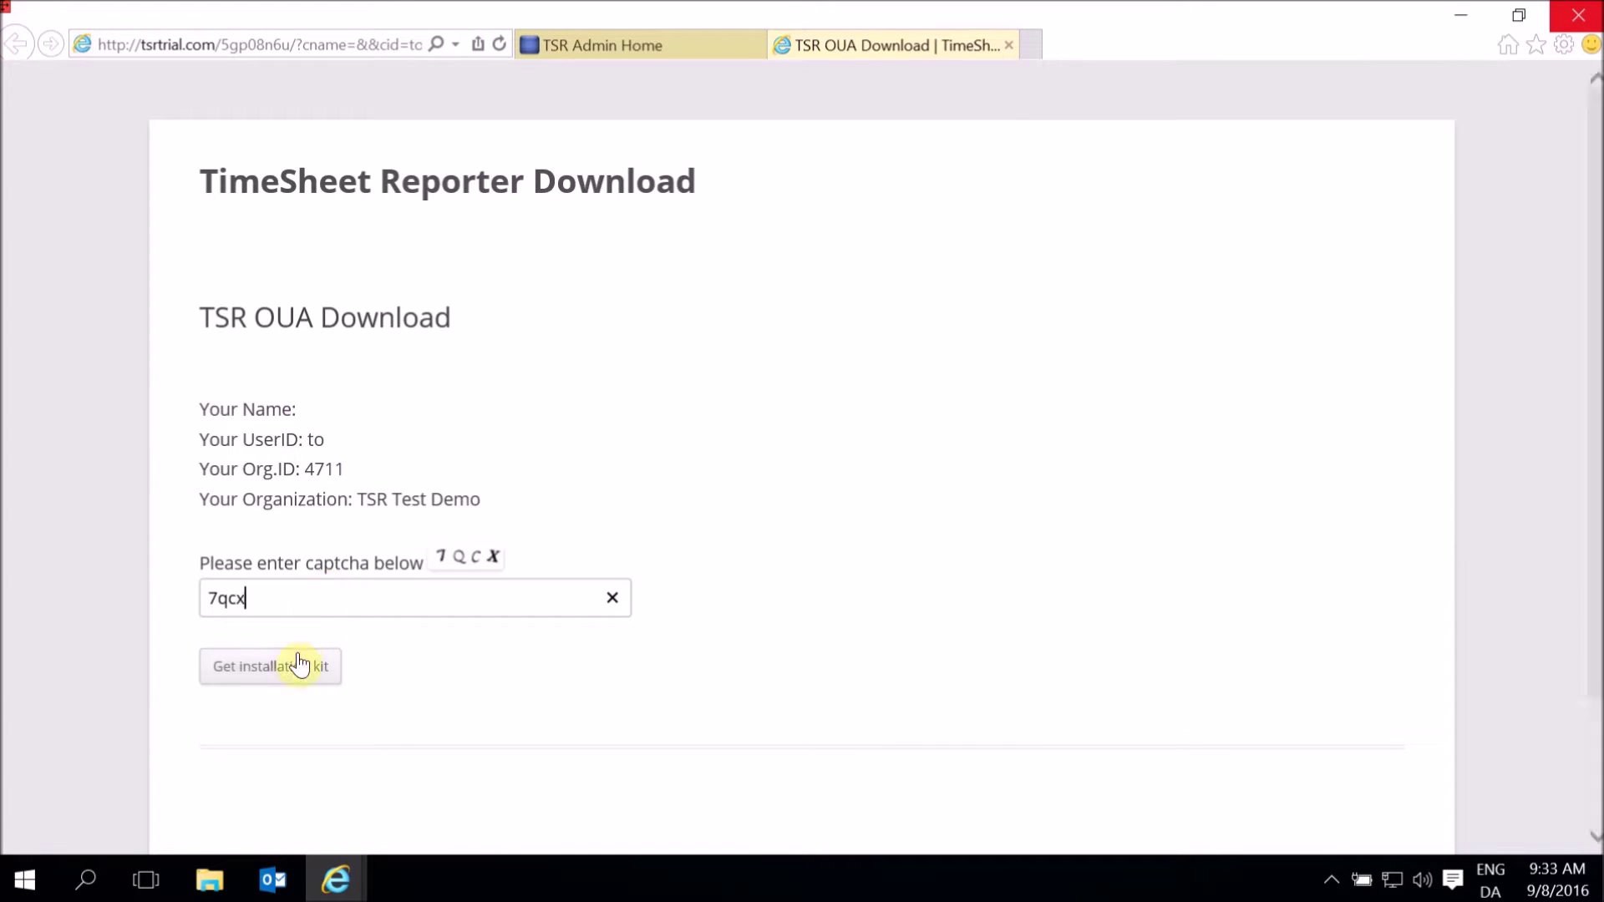
click(298, 666)
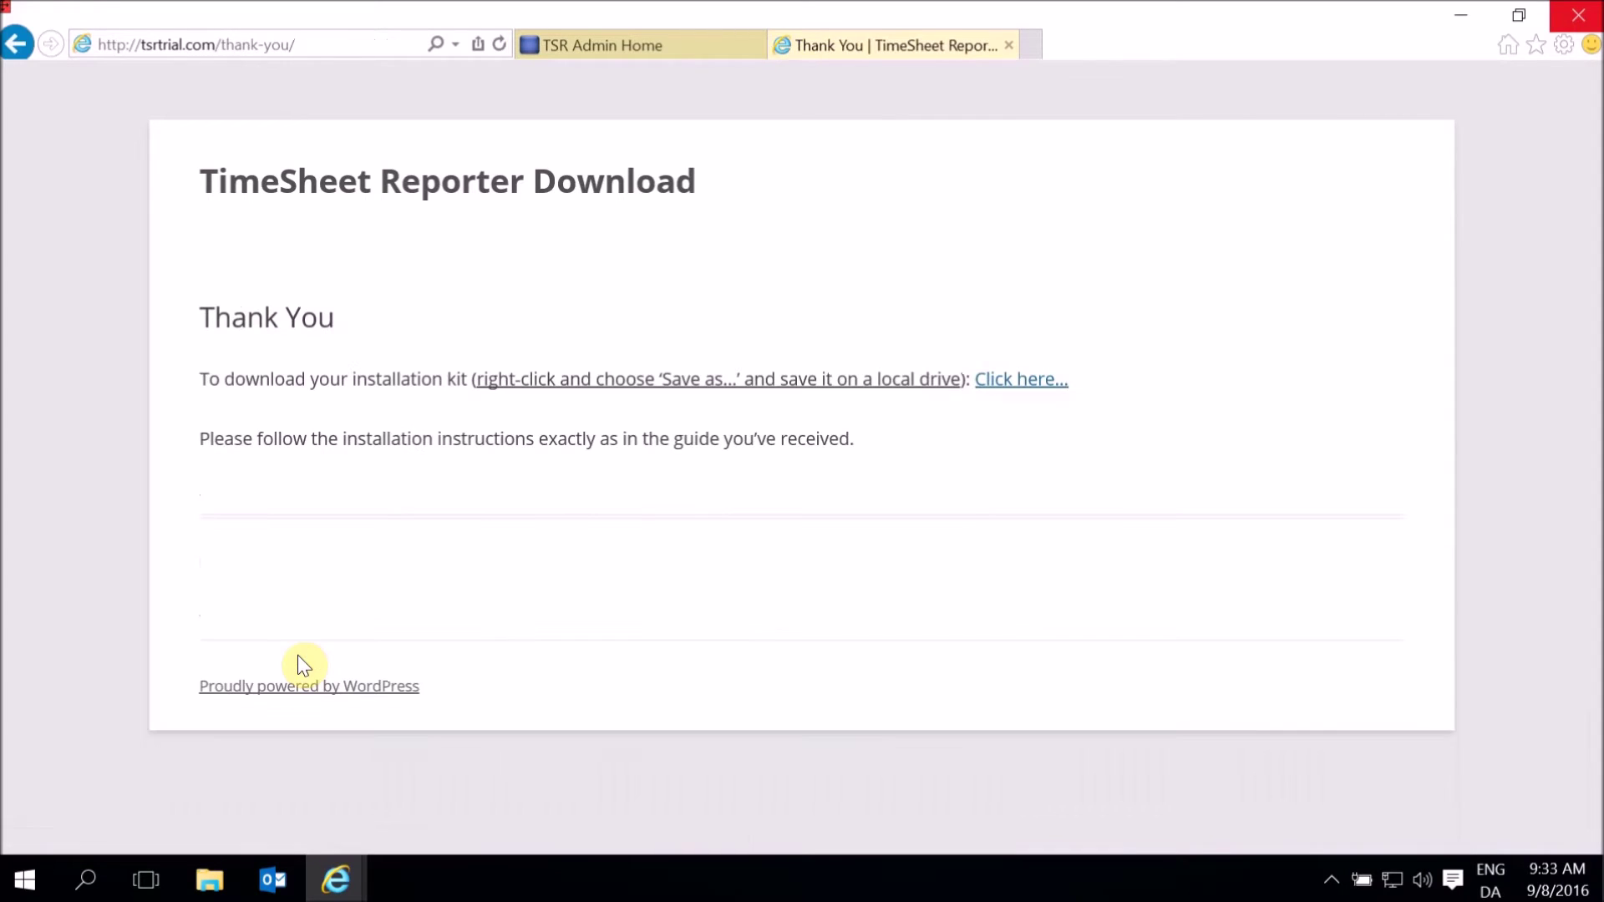
click(1017, 388)
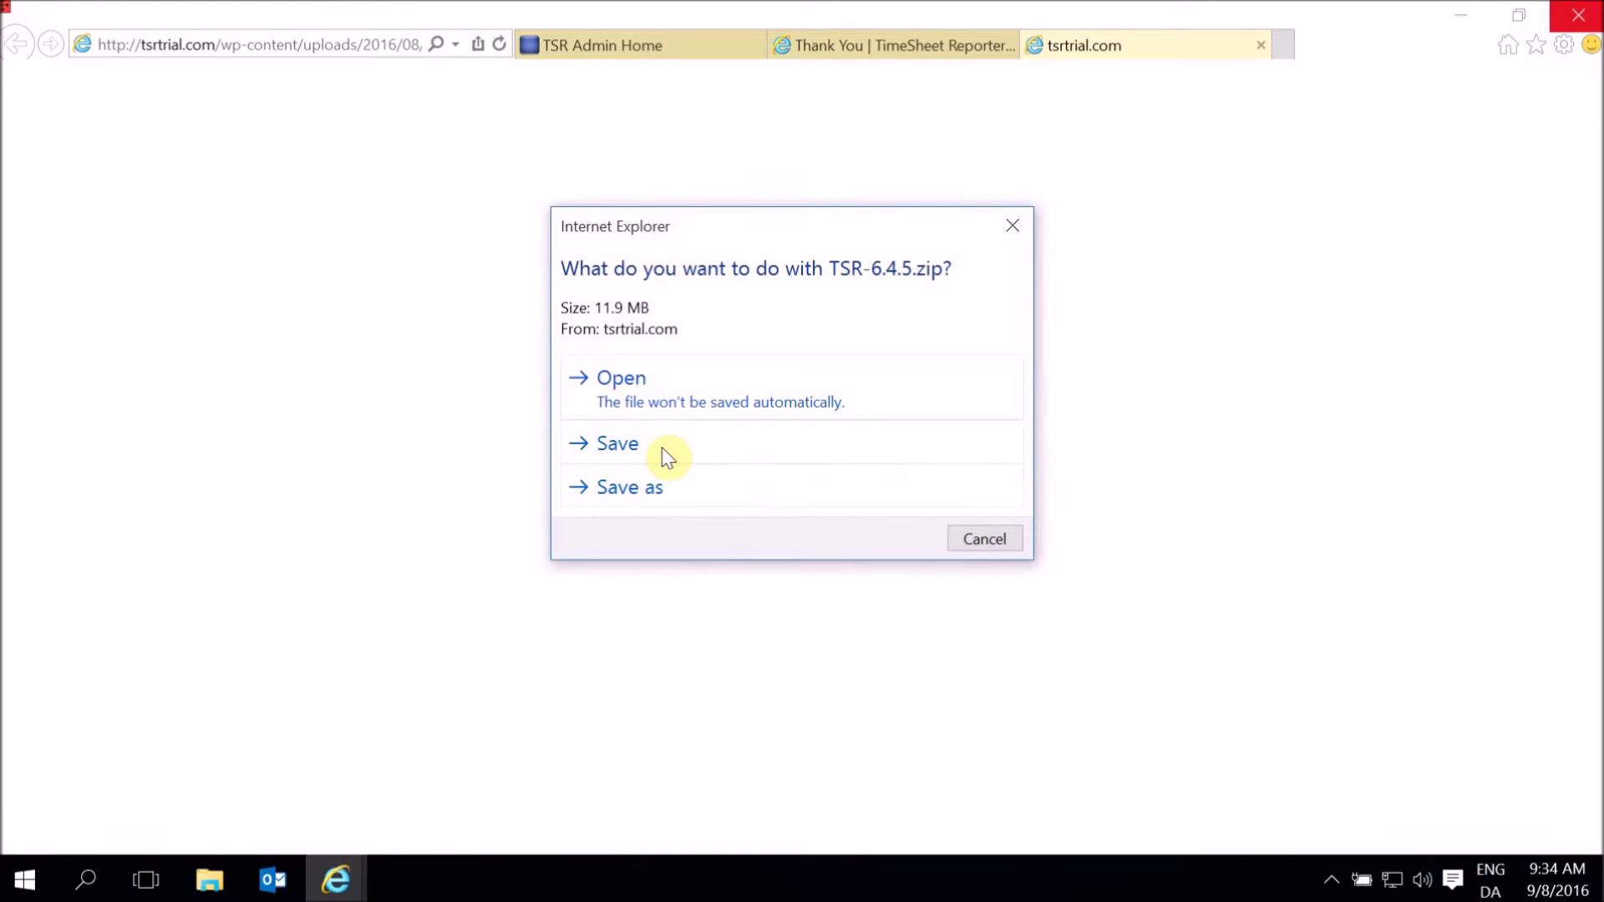
click(662, 449)
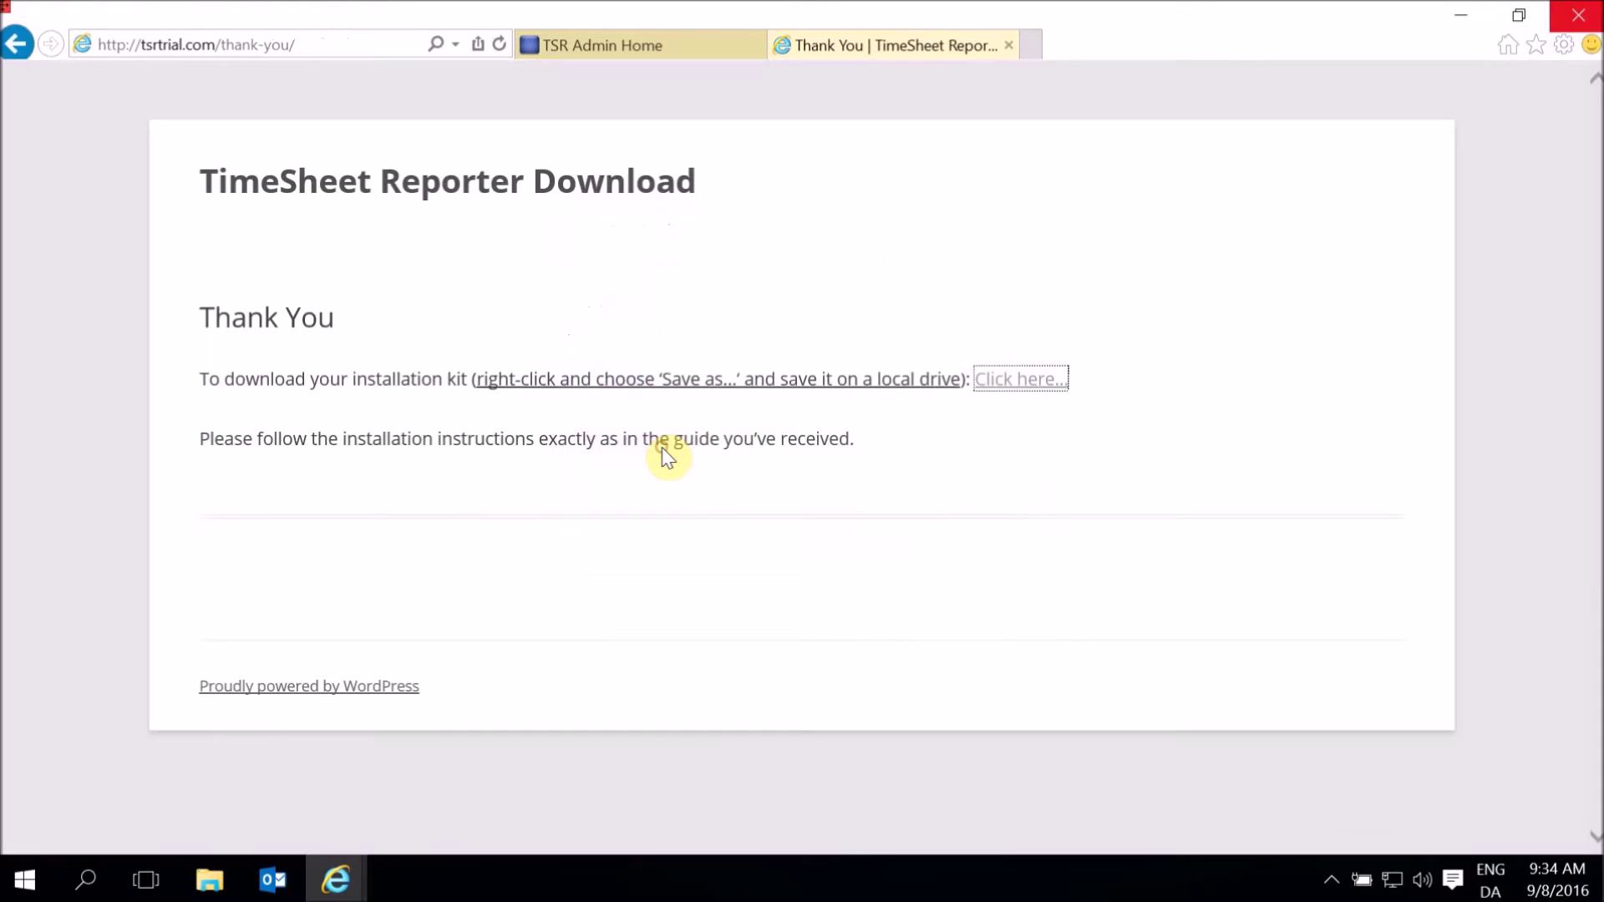
click(284, 877)
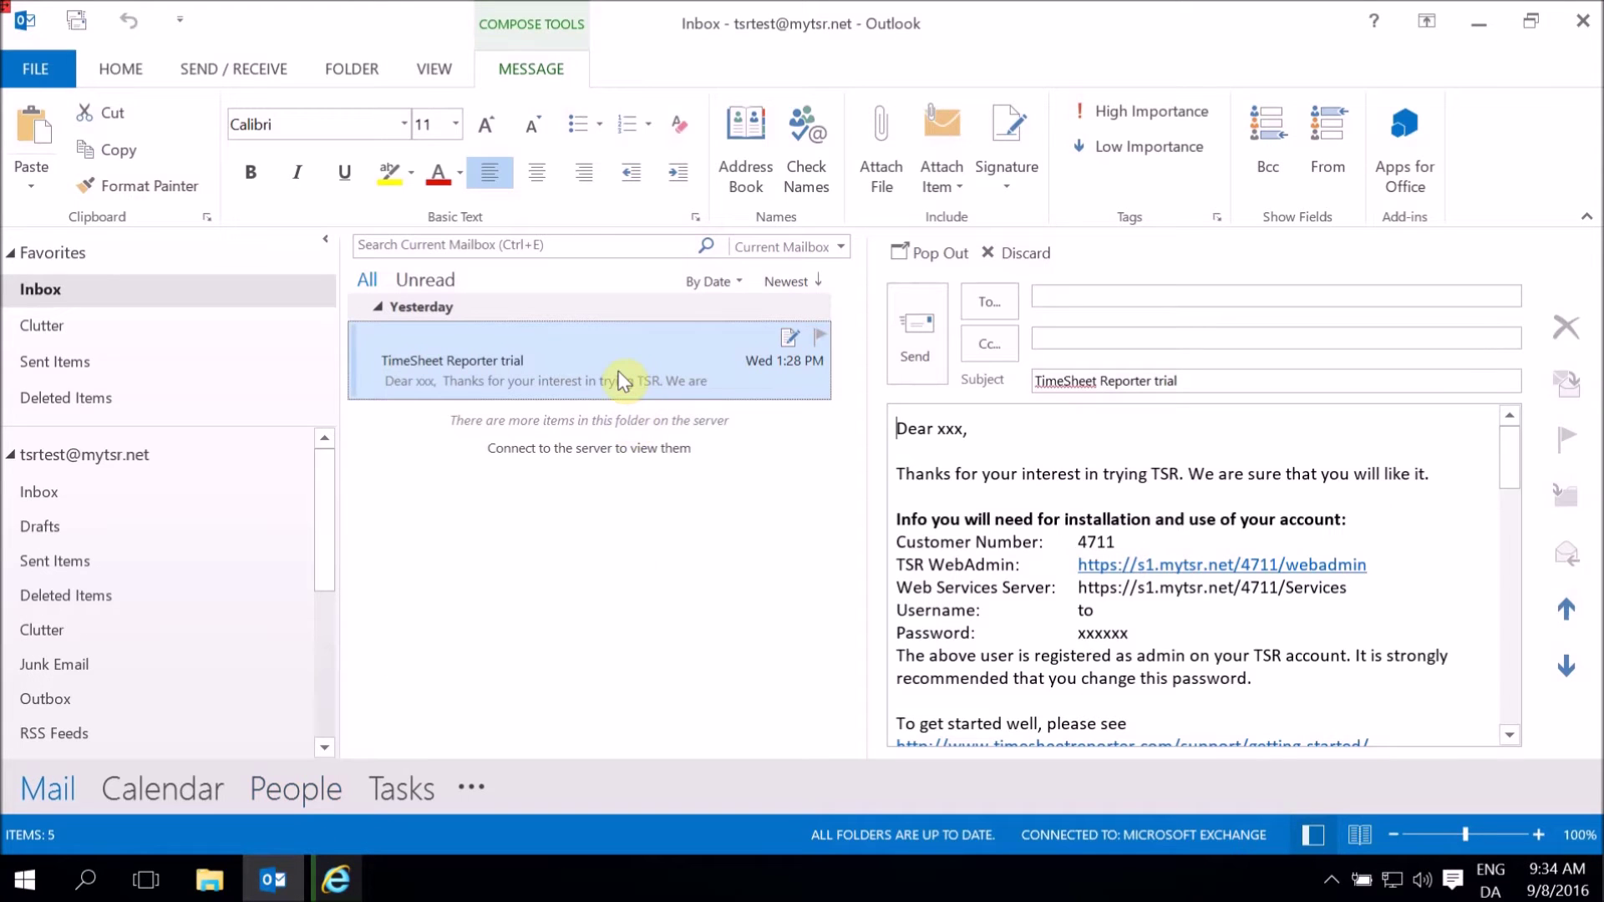
Save the trial e-mail as Text Only 'TimeSheet Reporter trial.txt', then close Outlook
click(45, 68)
click(69, 189)
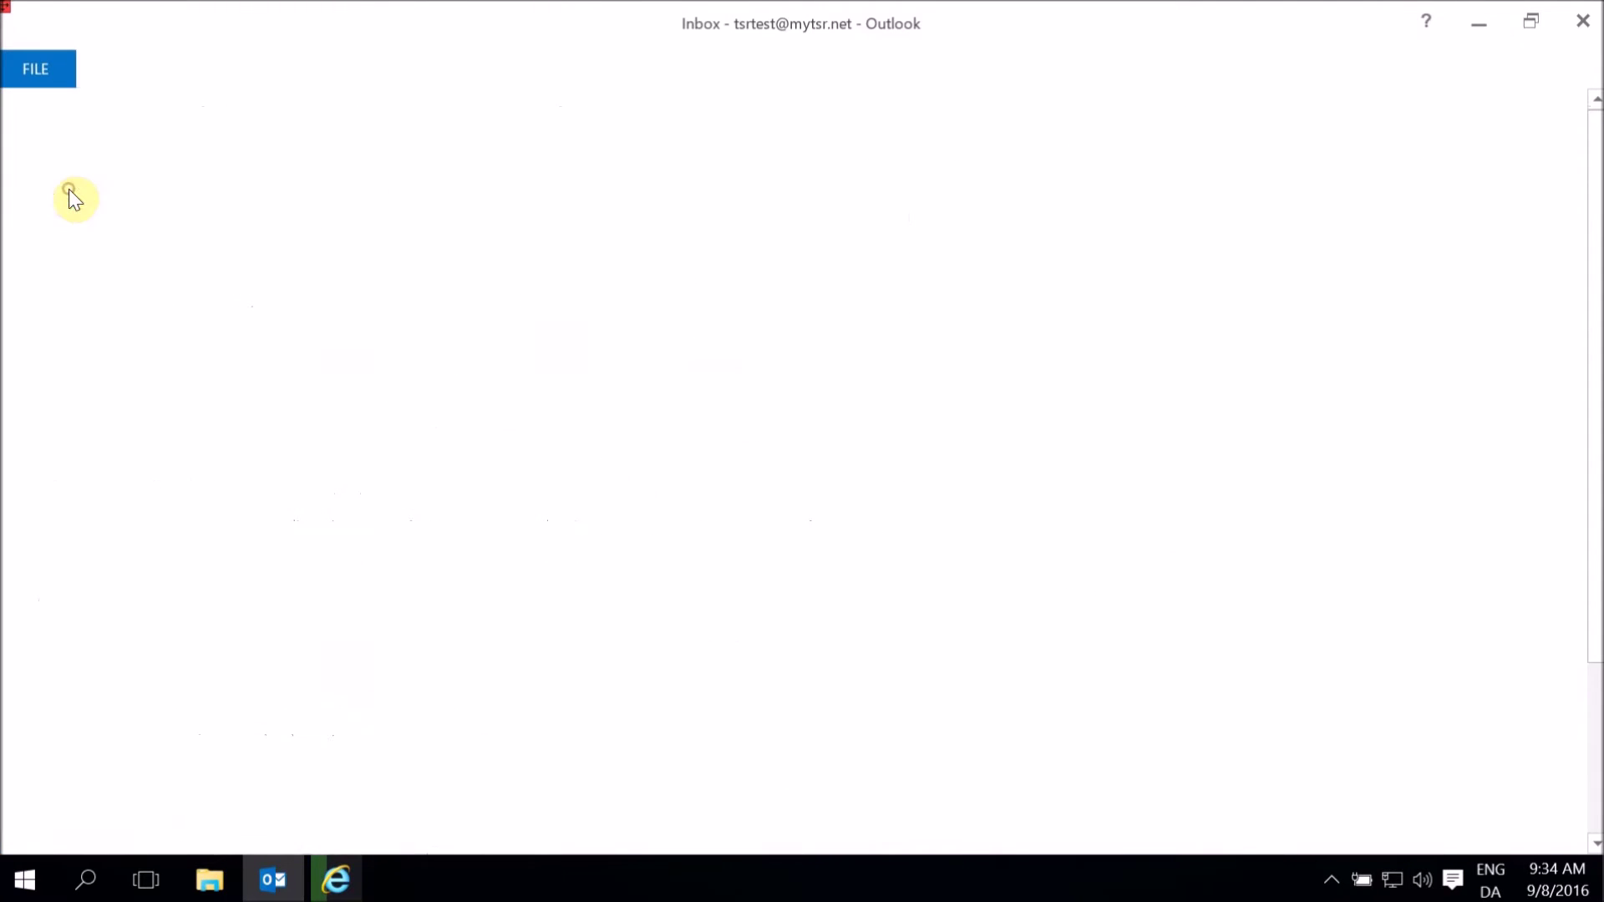
click(529, 493)
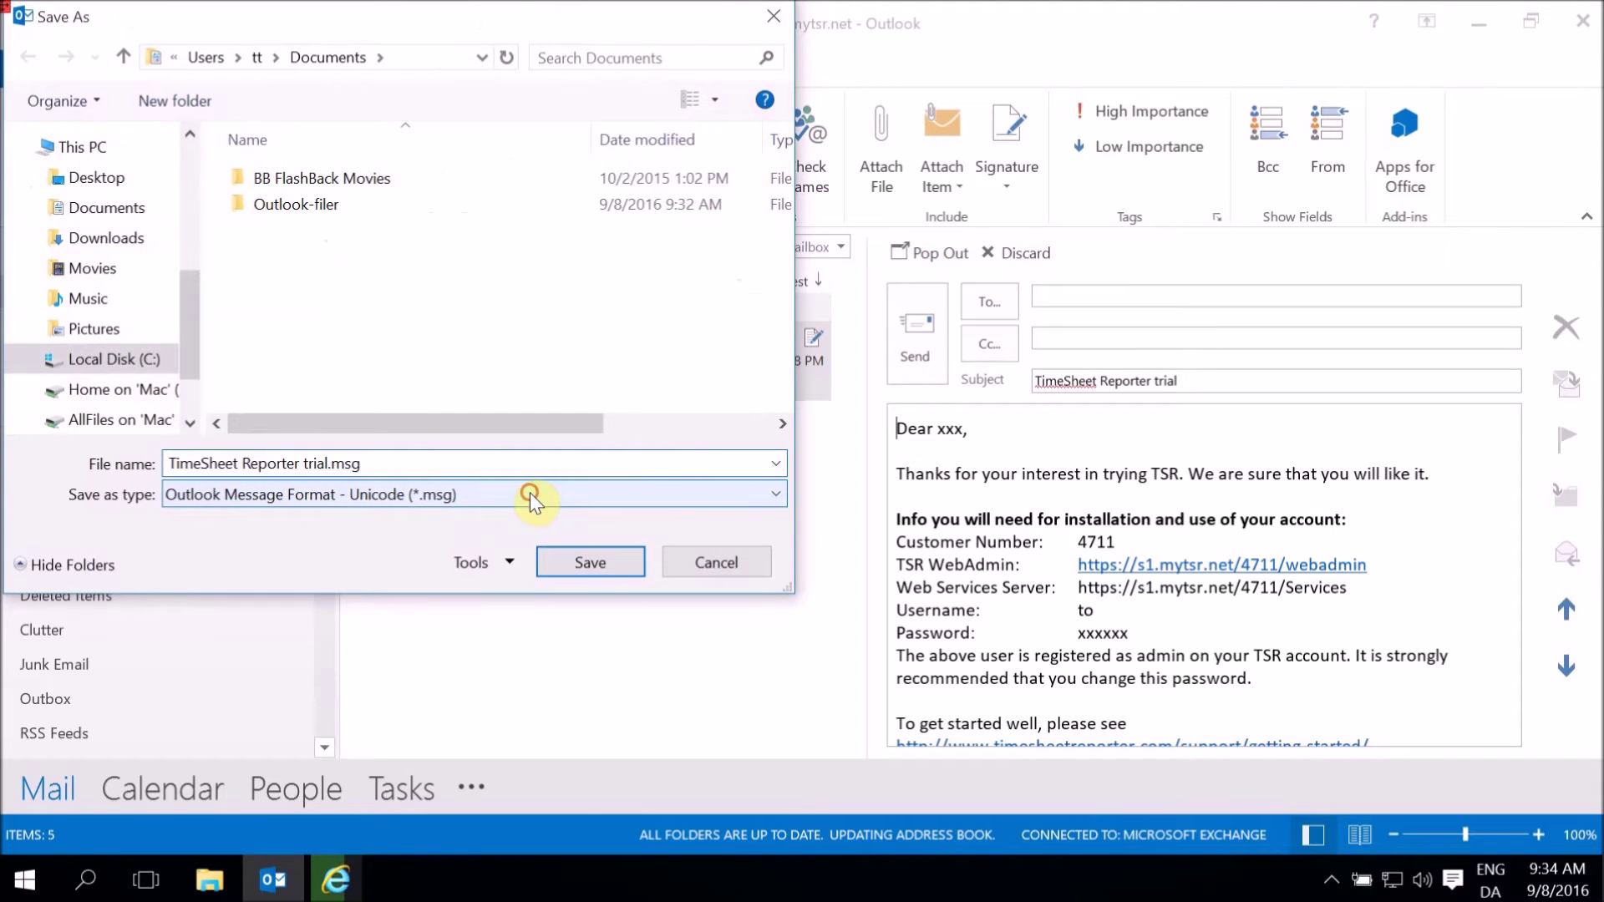
click(354, 522)
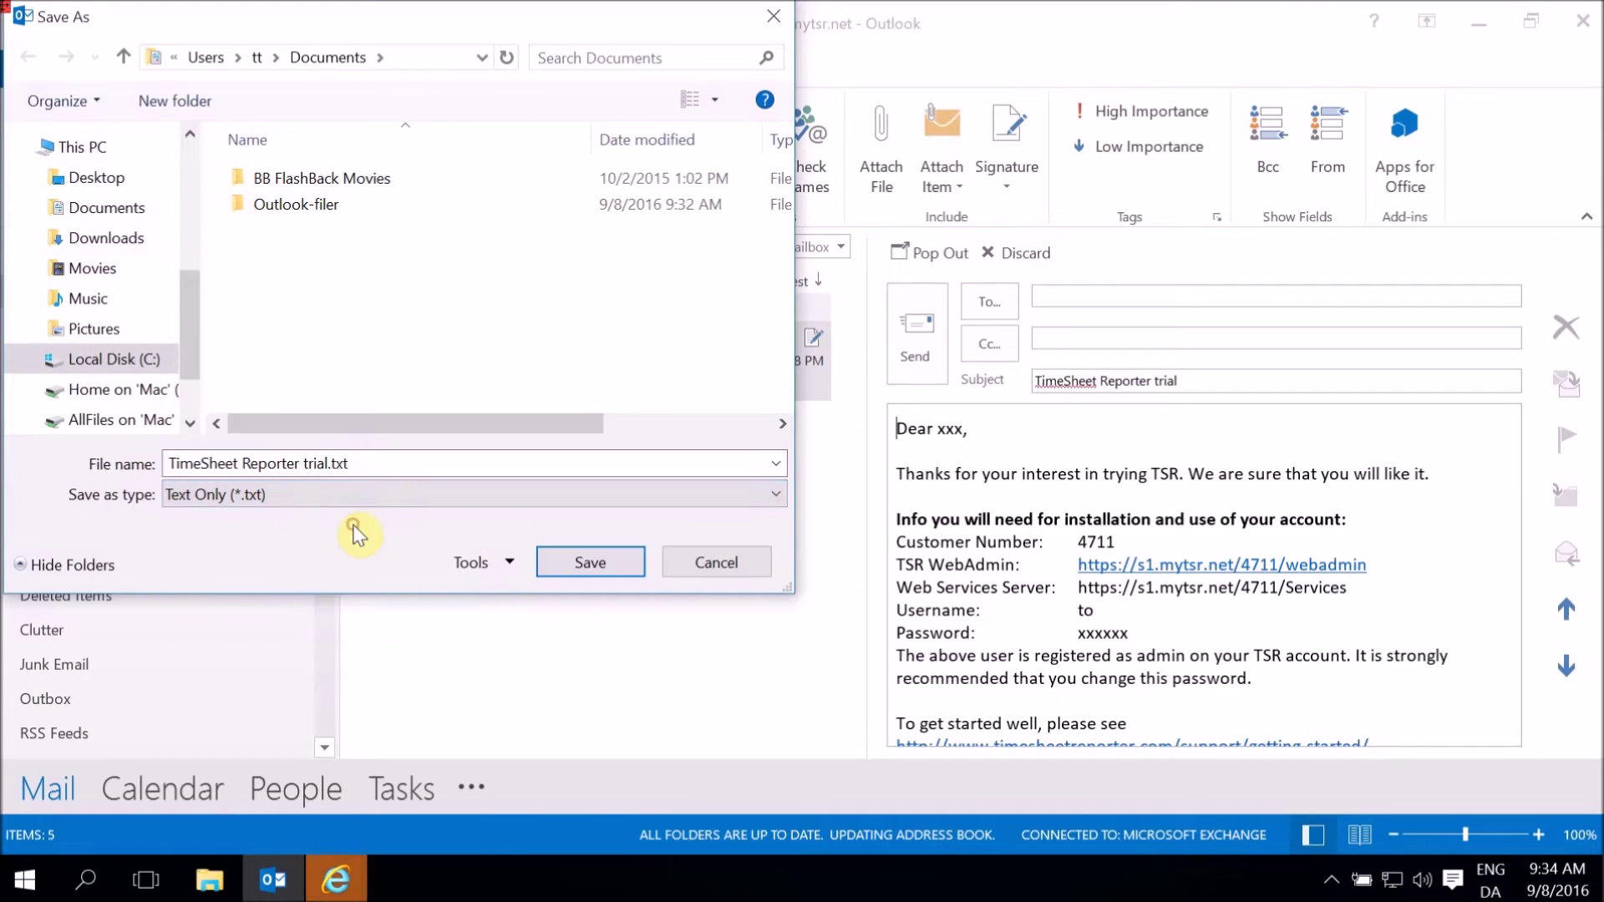
click(618, 565)
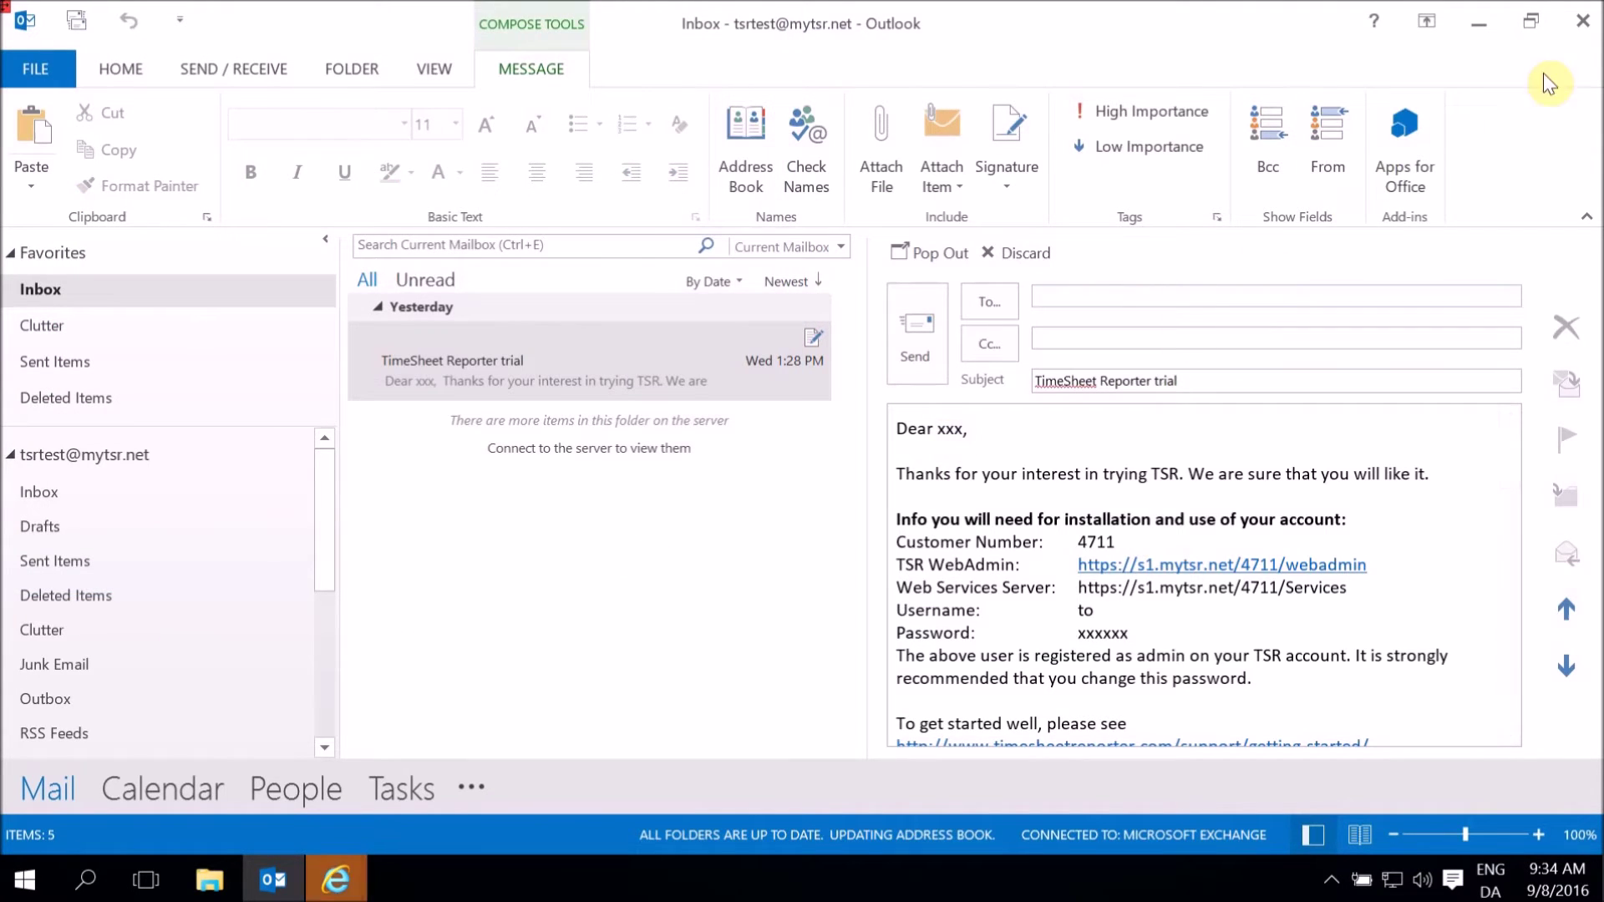
click(1583, 21)
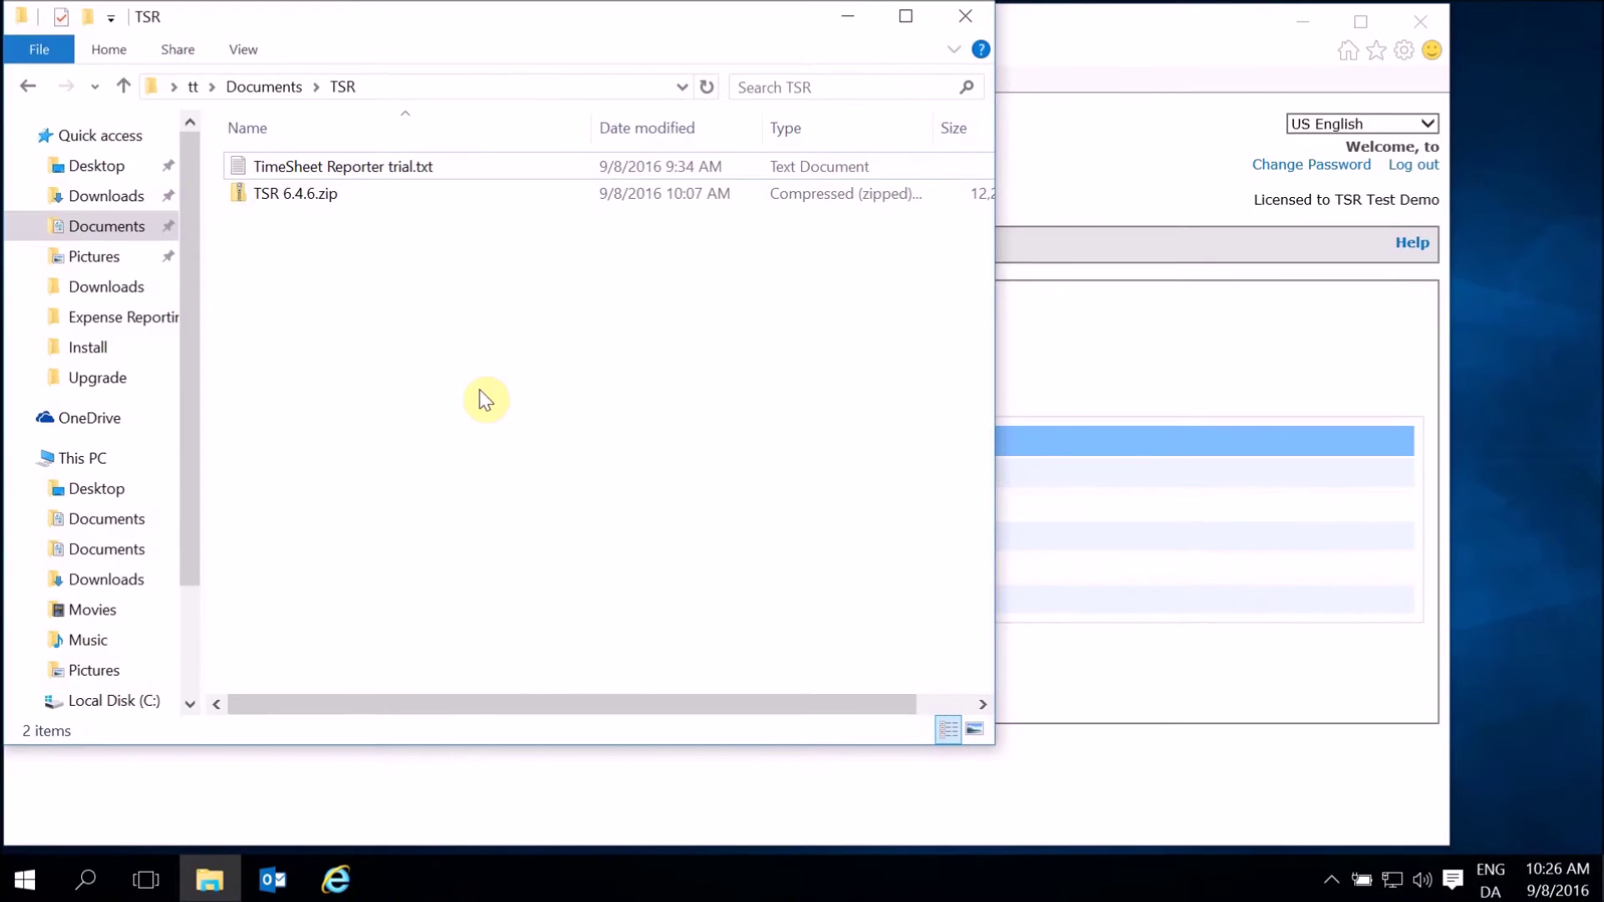
Extract TSR 6.4.6.zip, open its TSR 6.4.6 folder and launch TSRUserAgentSetup.exe
right_click(309, 196)
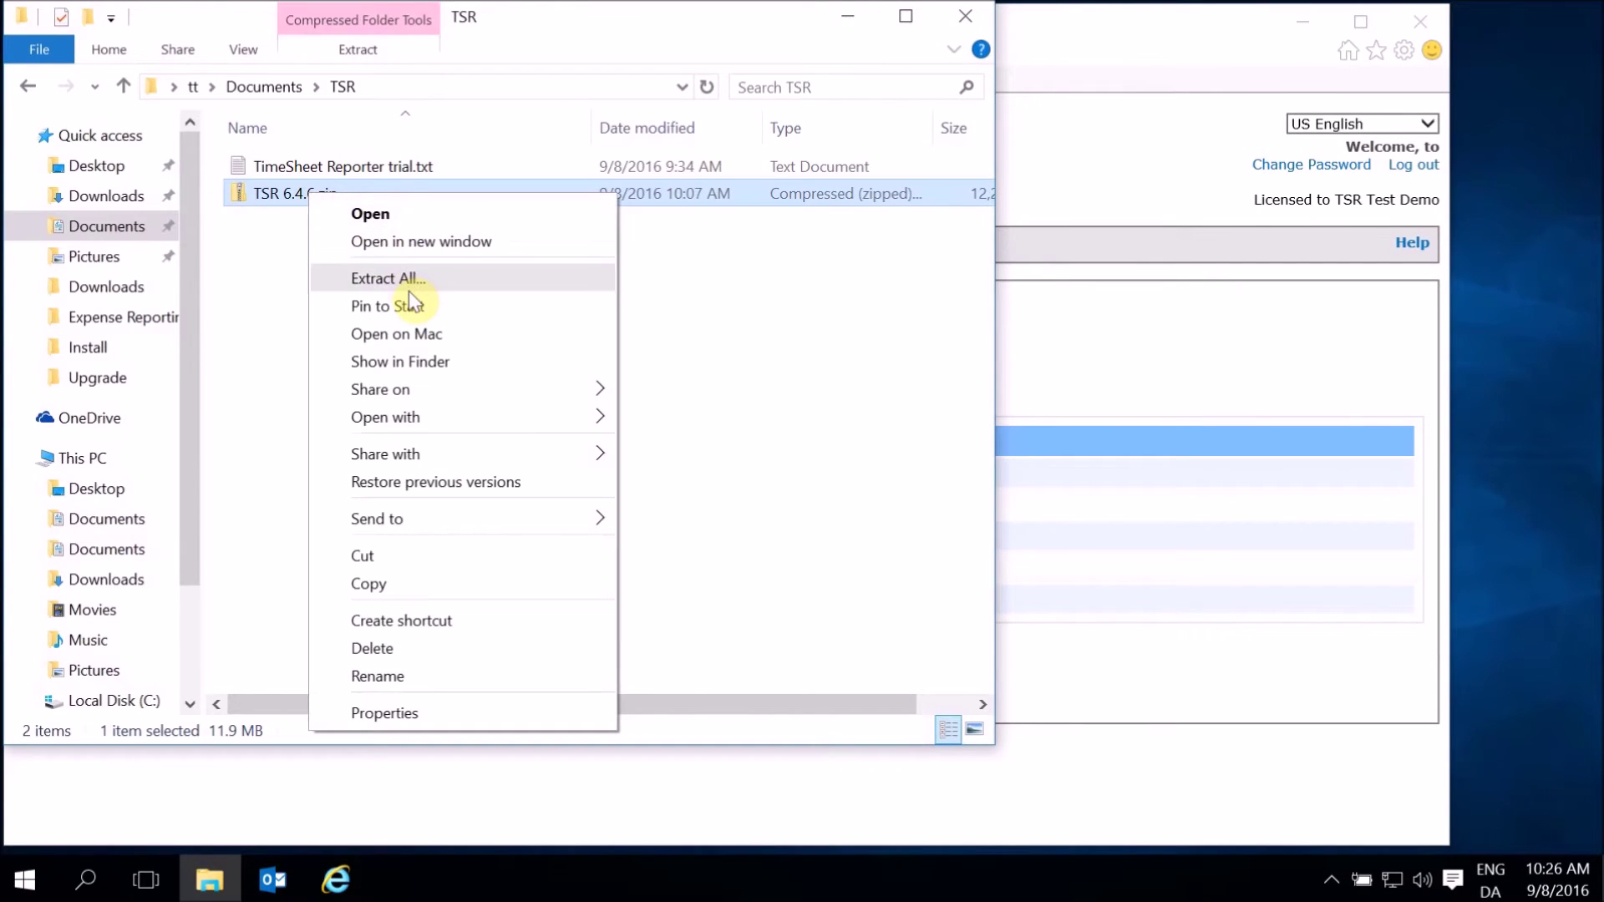
click(408, 291)
click(1028, 690)
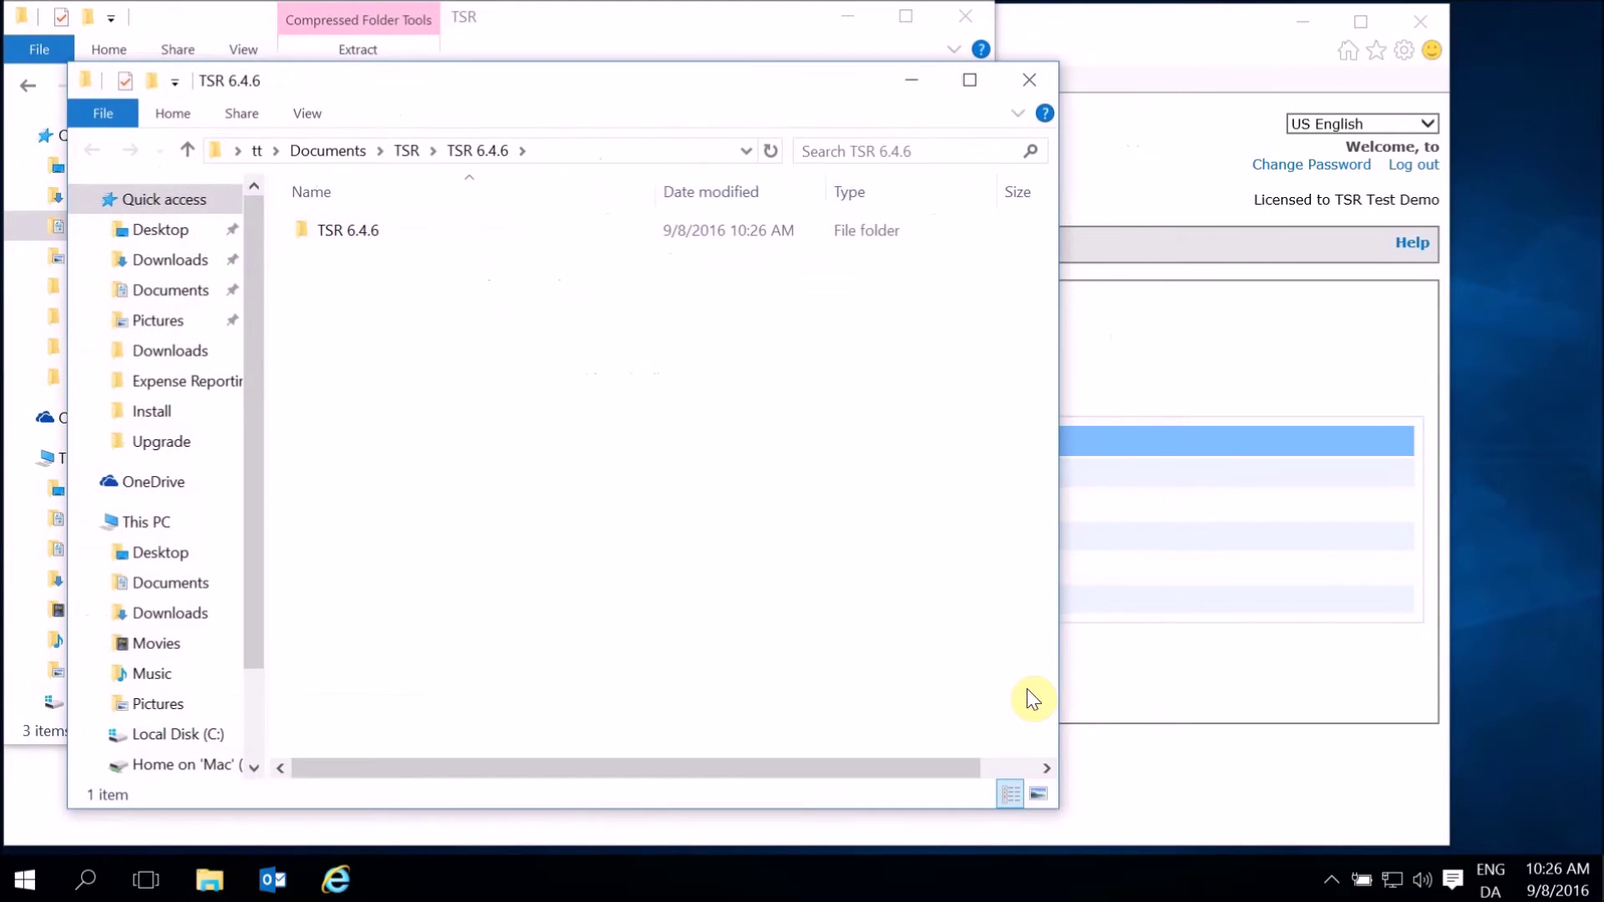
double_click(376, 240)
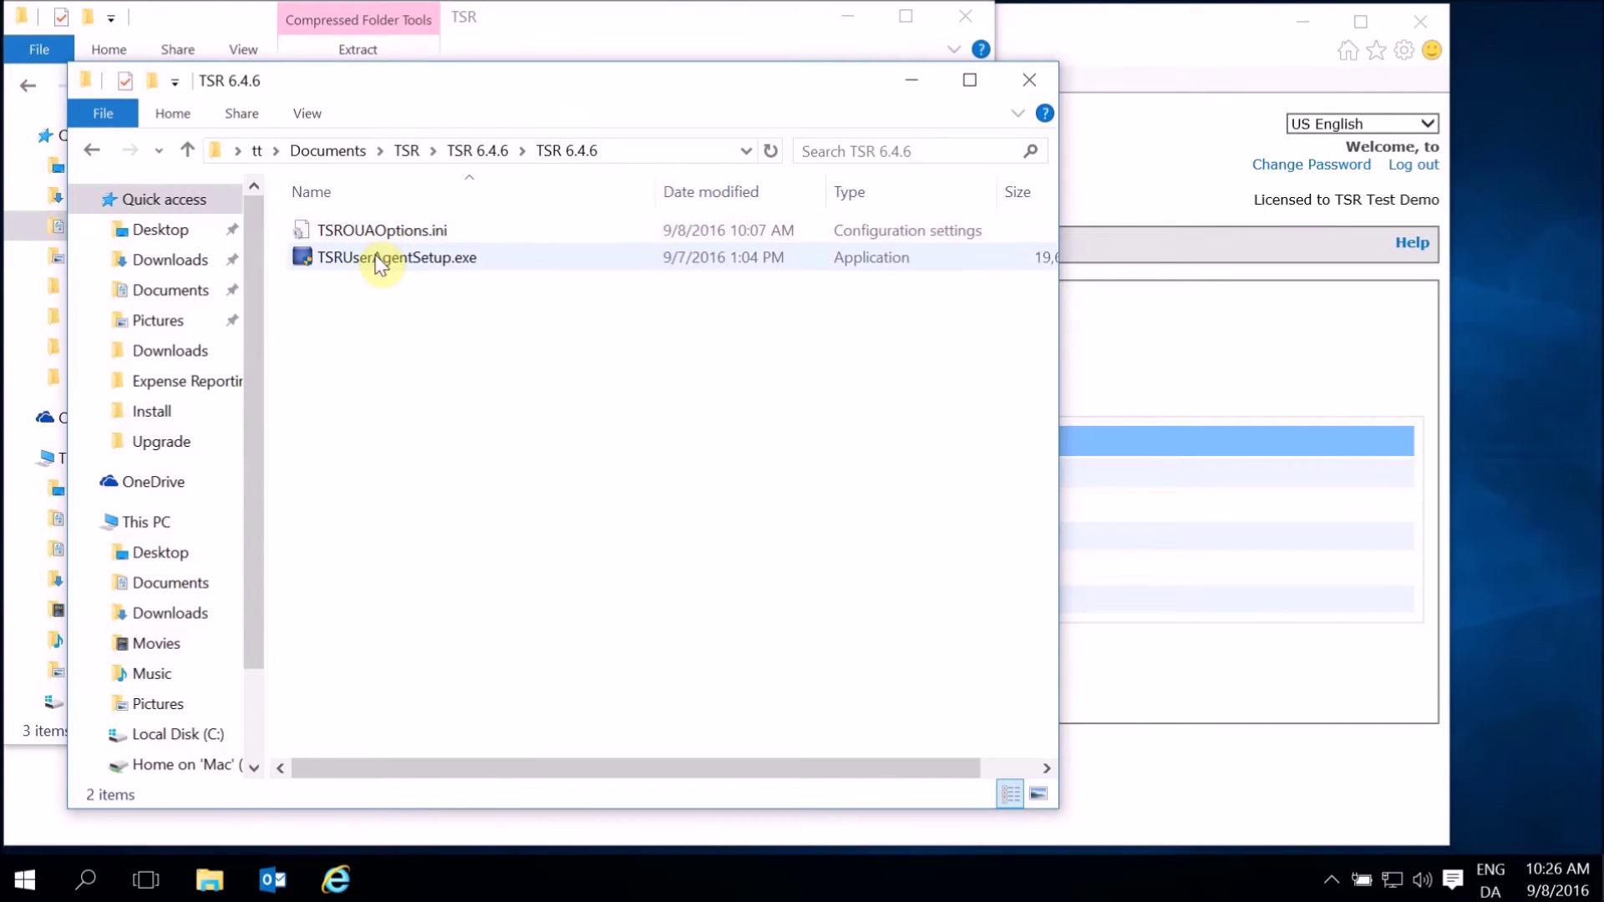
double_click(380, 259)
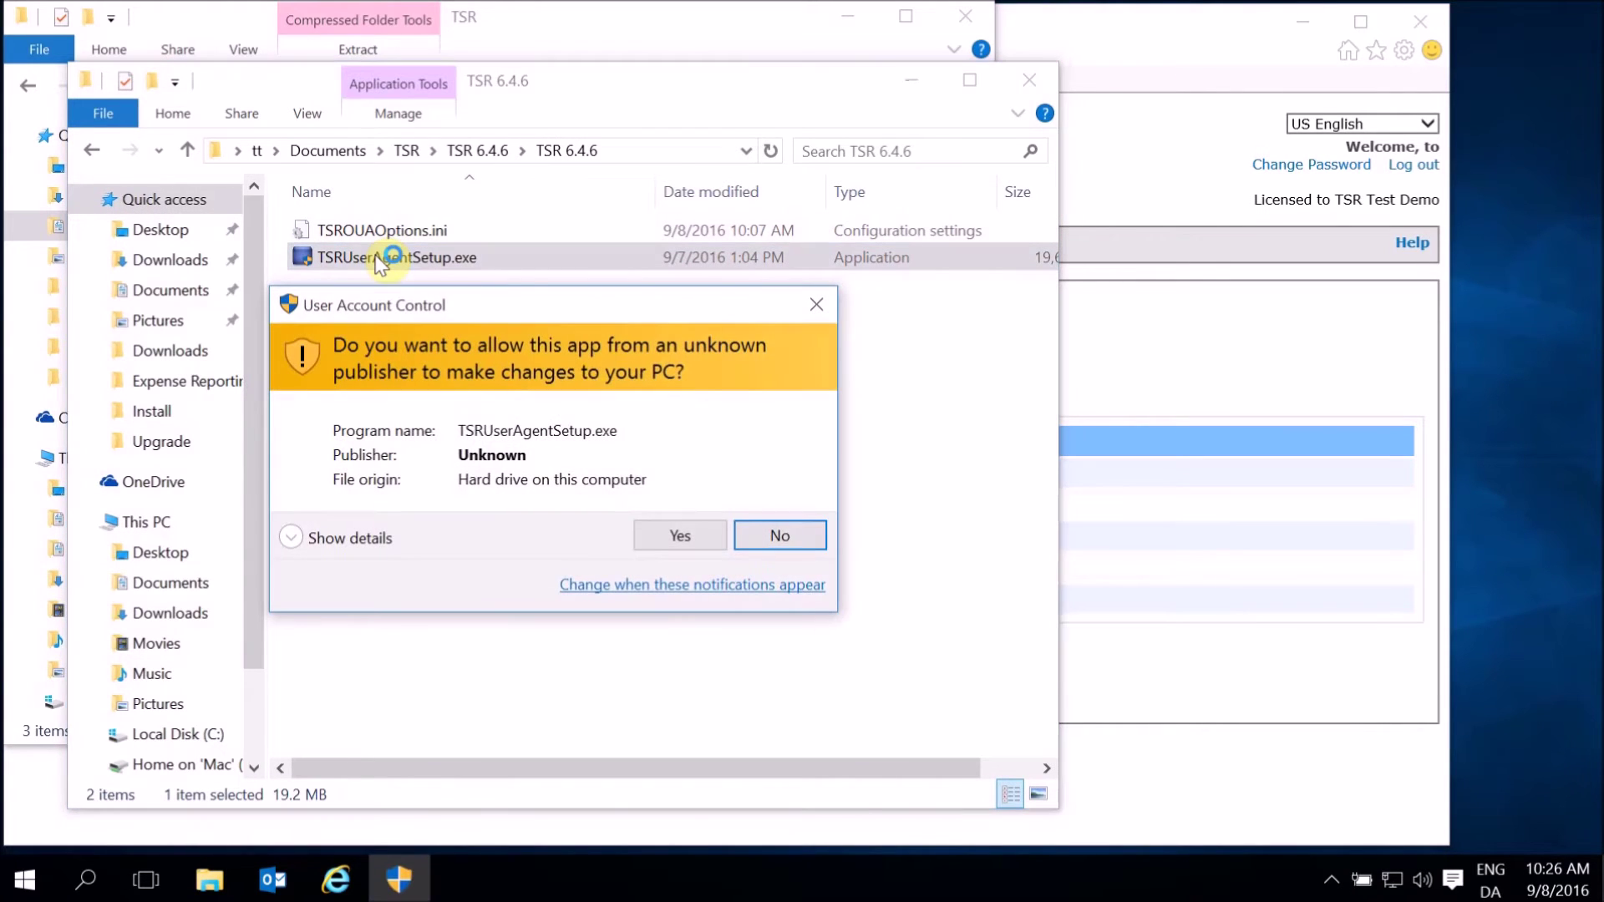
Allow the installer, accept the license, keep C:\Program Files (x86)\TSR\ and start installing
click(707, 542)
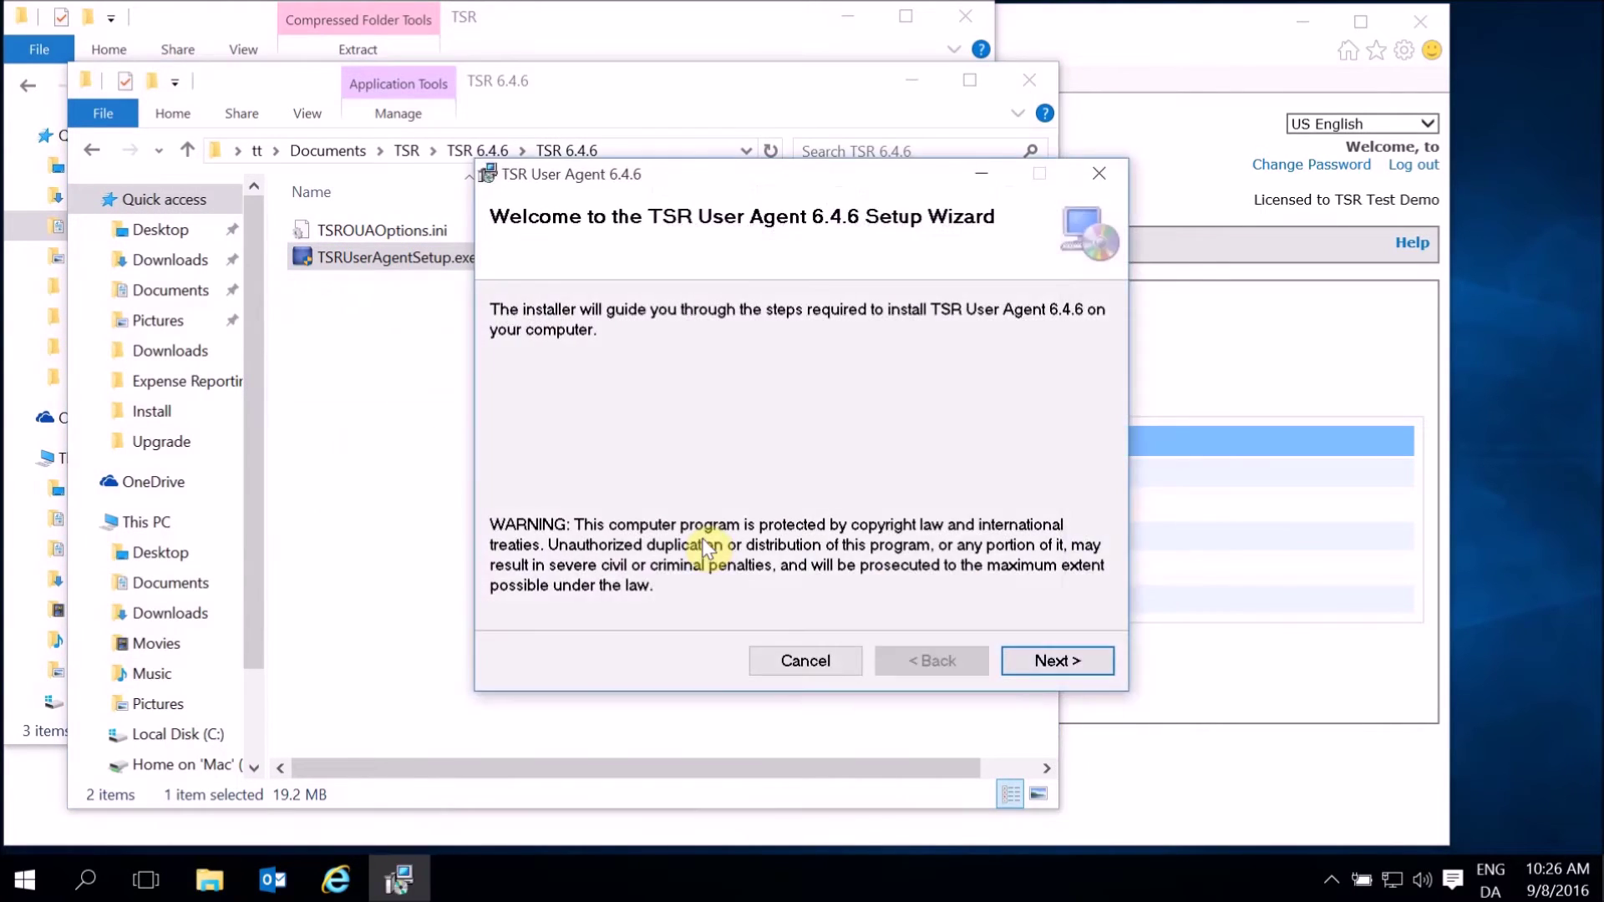
click(1037, 670)
click(797, 603)
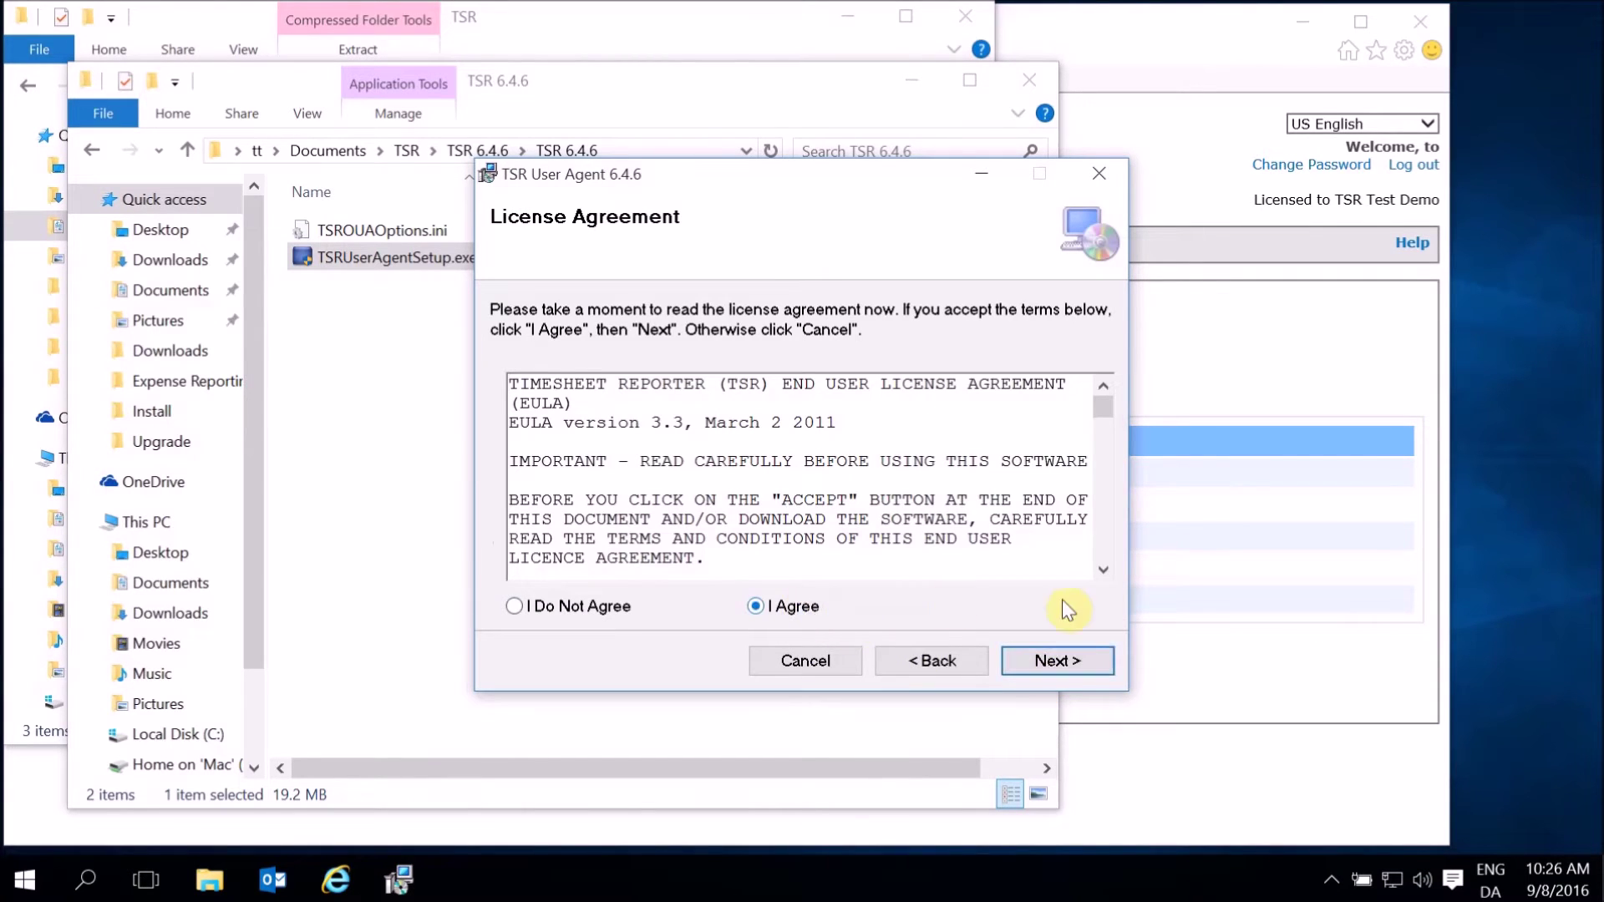
click(1090, 664)
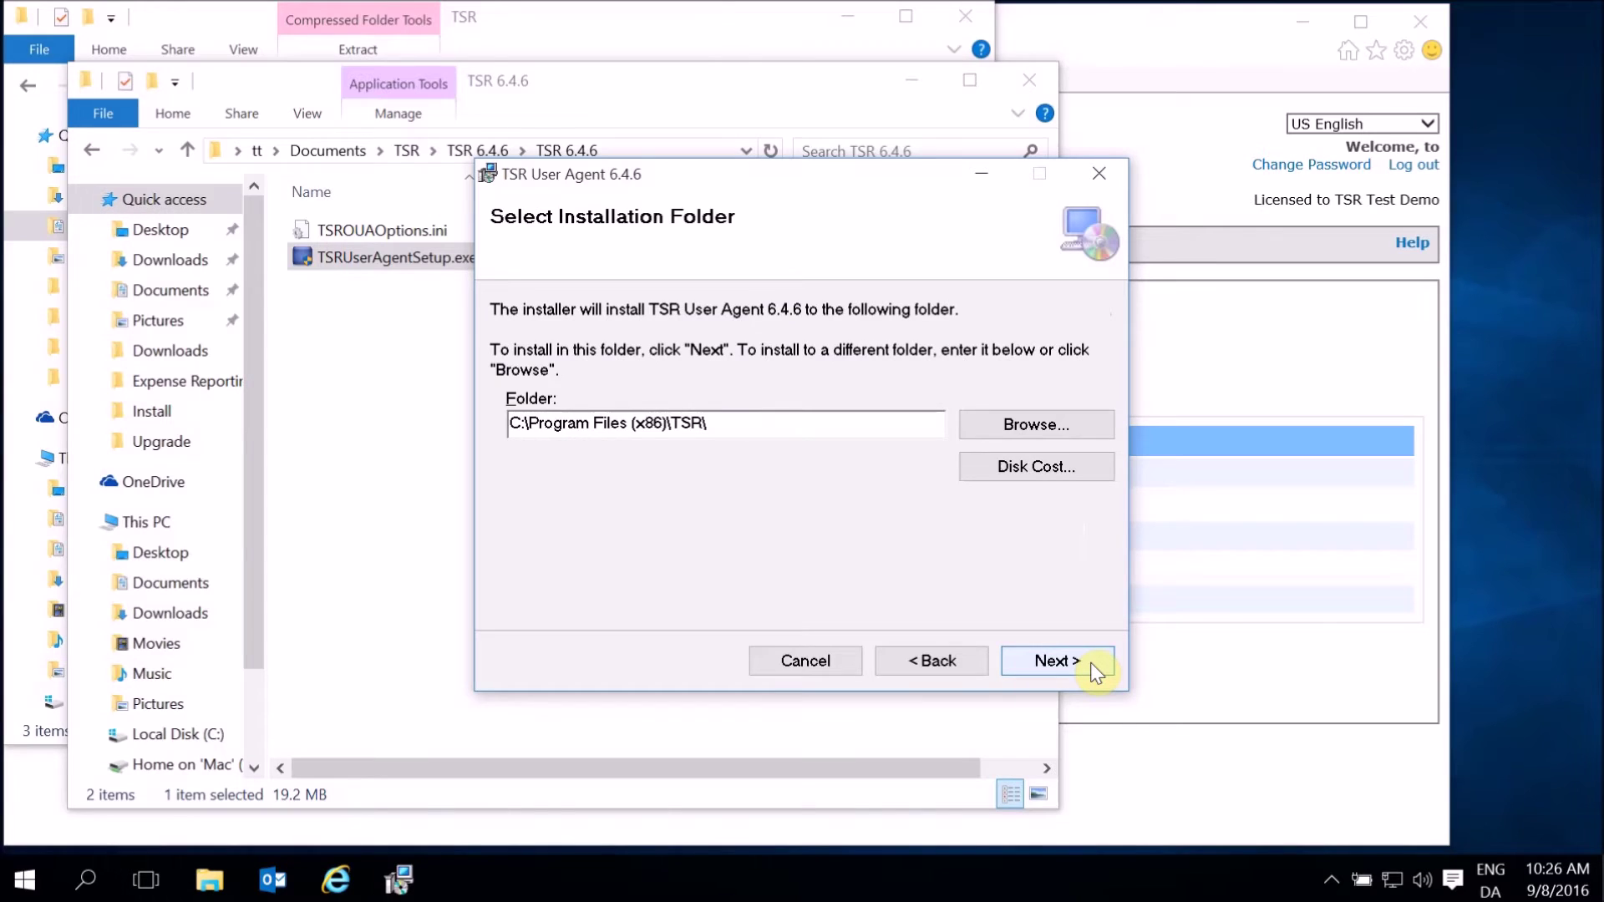
click(1090, 663)
click(1090, 663)
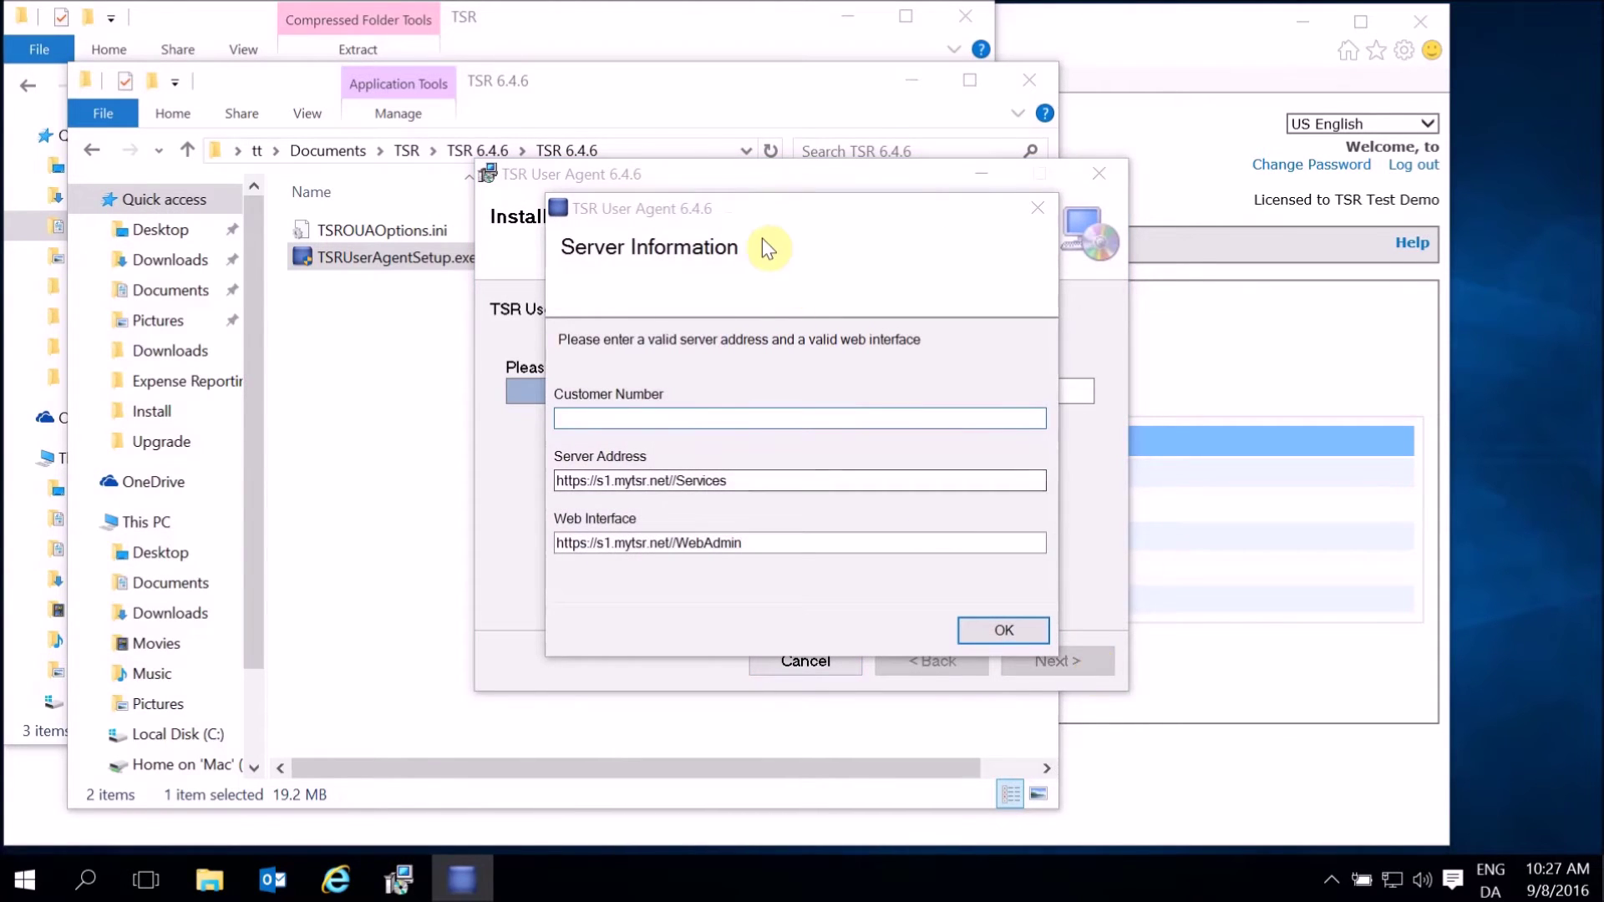
Copy the customer number from the web admin page into the installer's Customer Number field
drag(738, 213, 1266, 282)
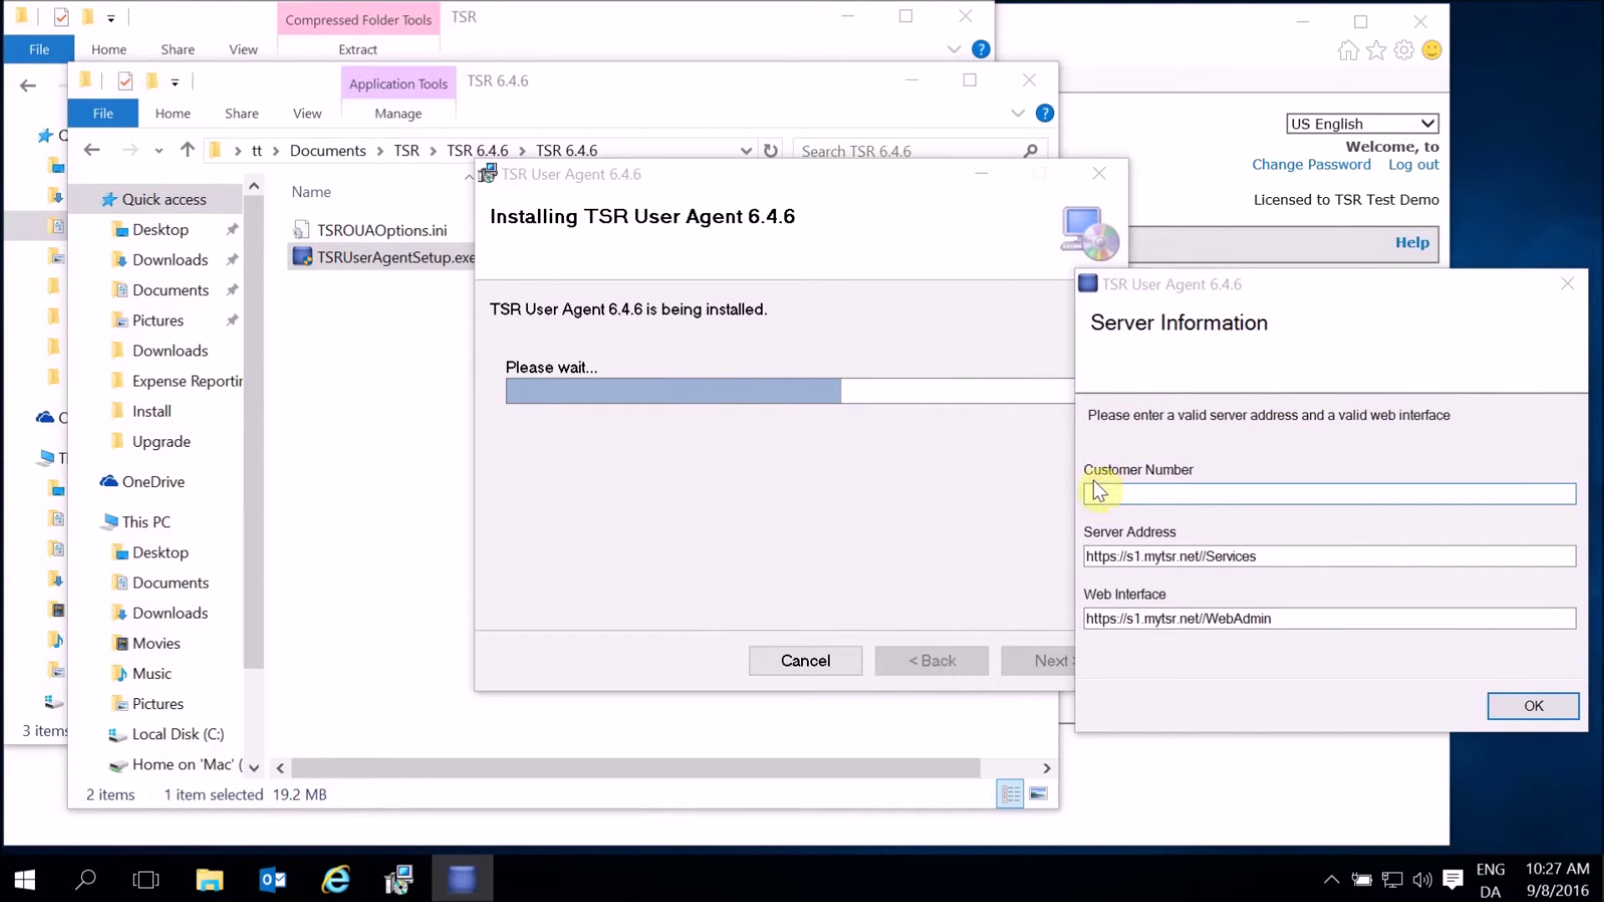
key(alt+Tab)
key(Tab)
key(Tab)
key(Tab)
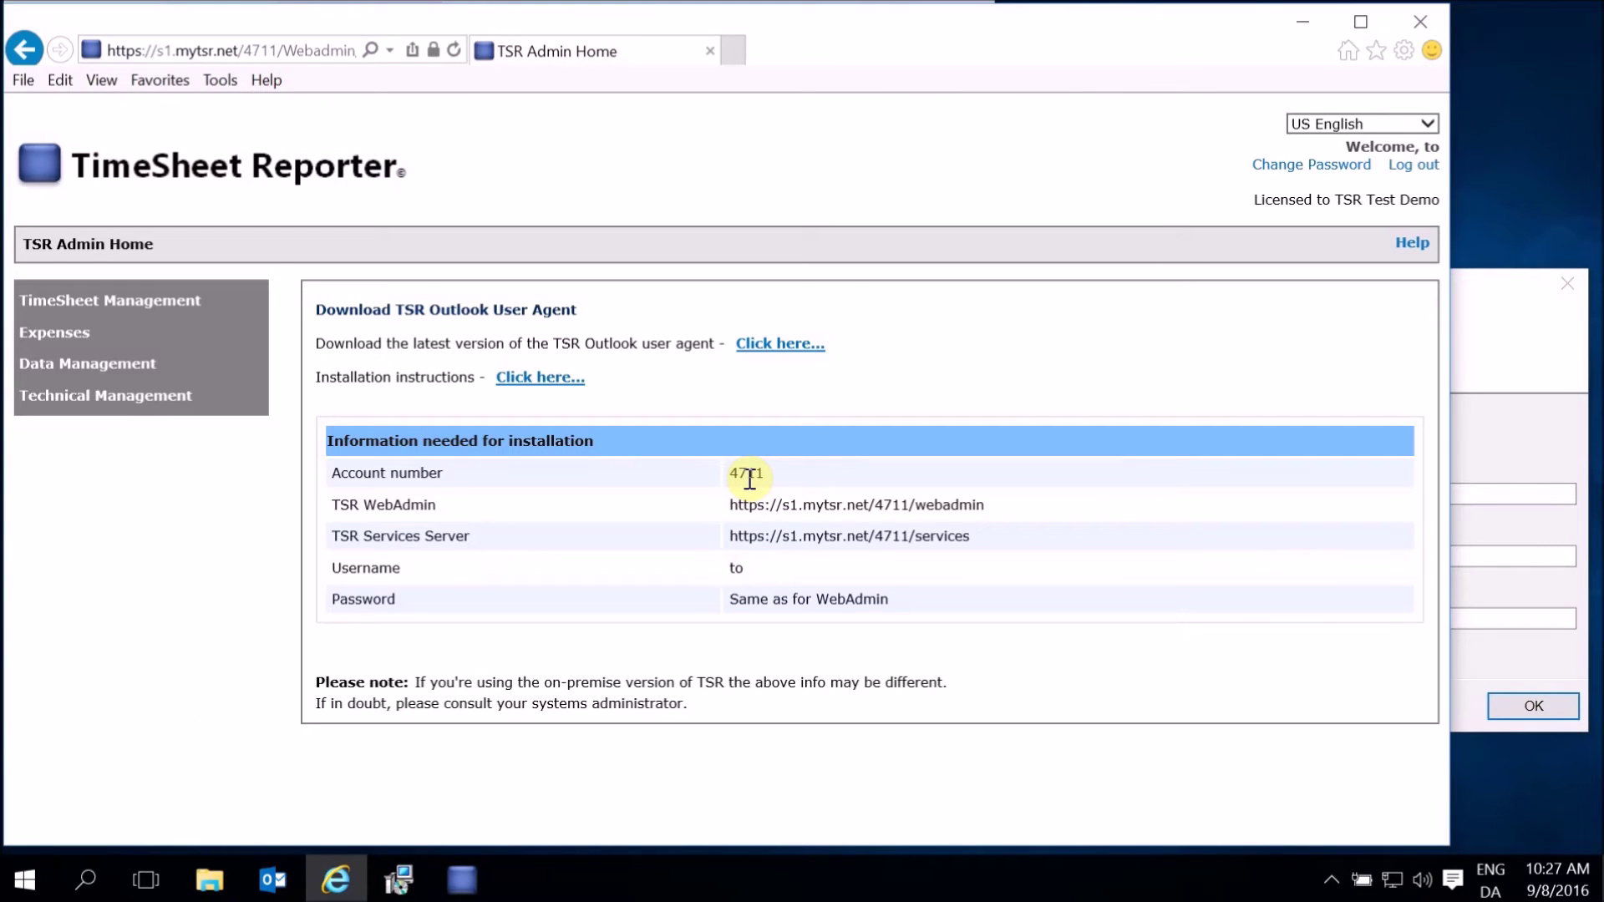
right_click(745, 474)
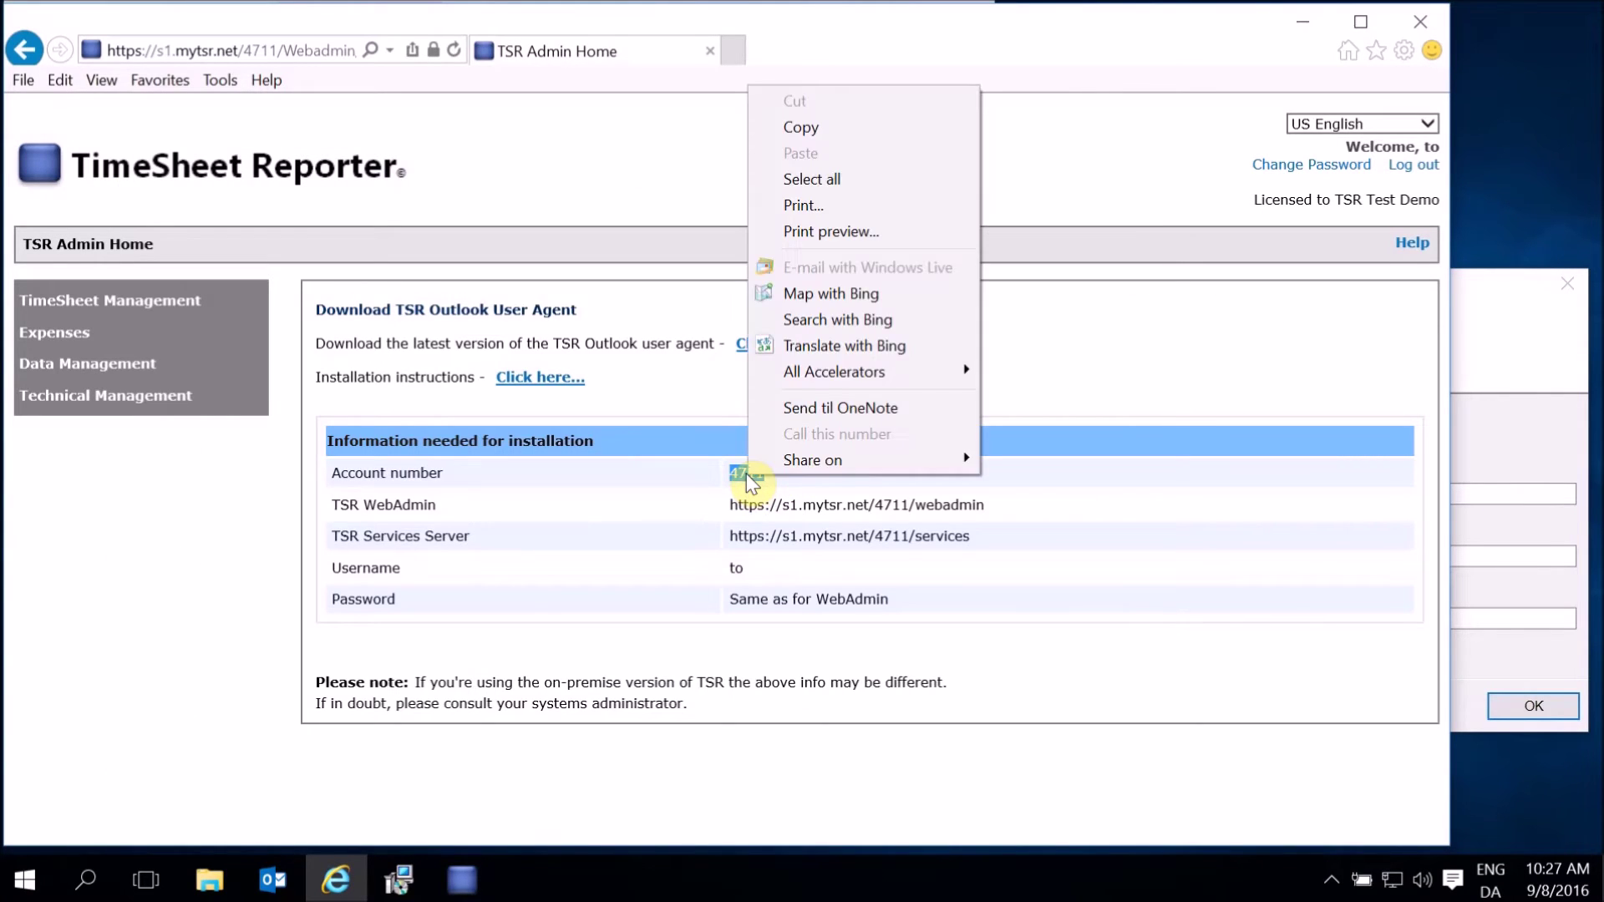
click(820, 121)
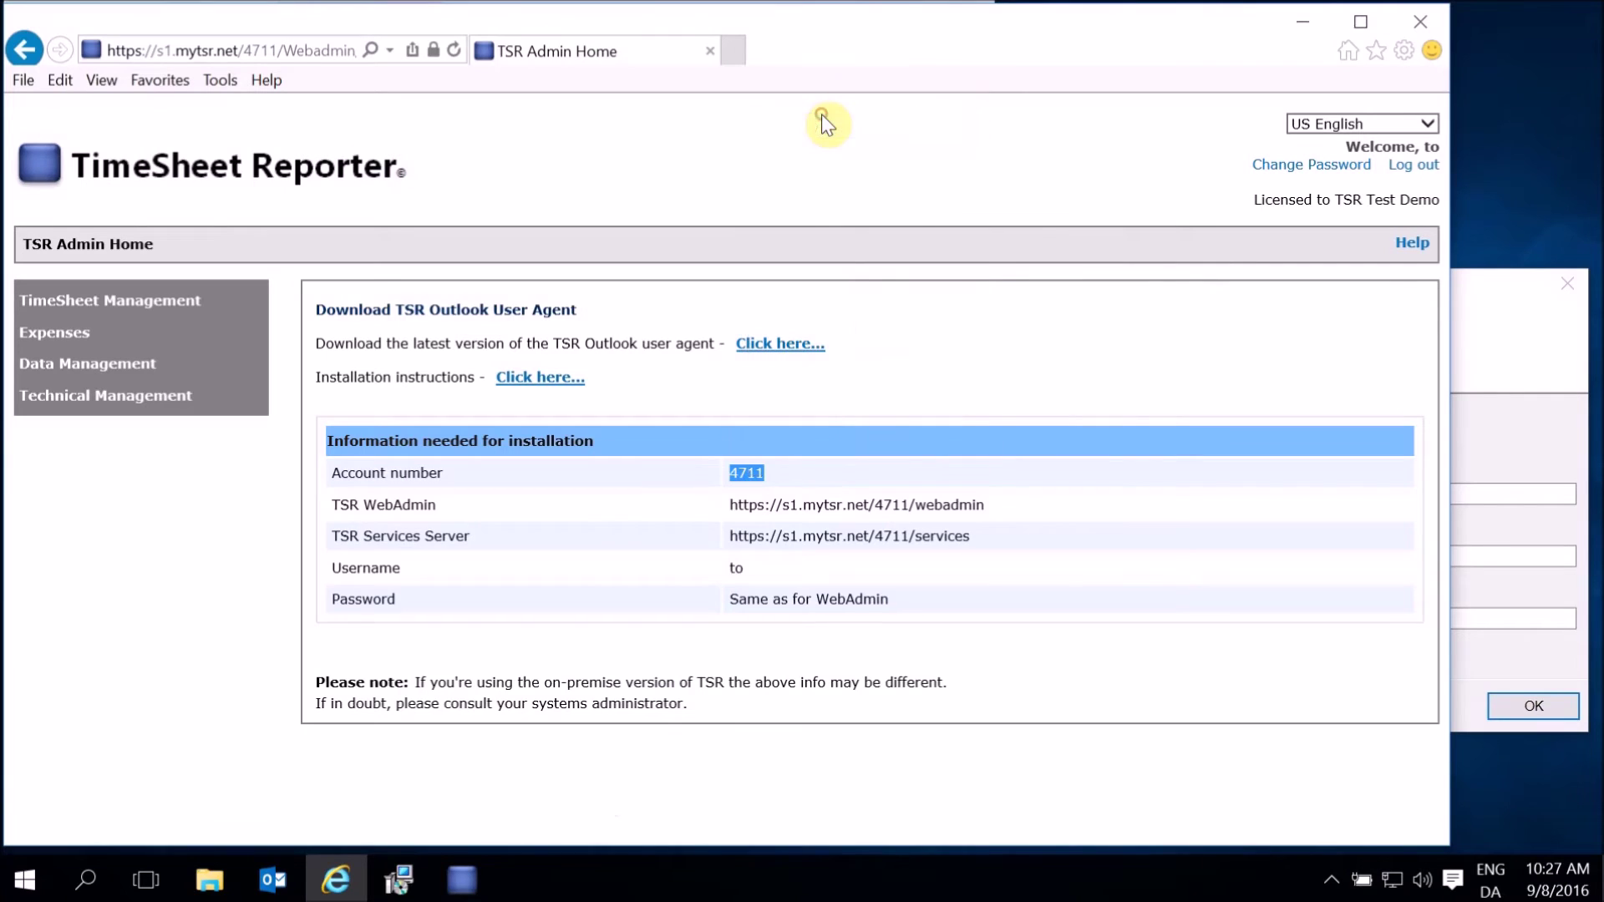
click(1492, 380)
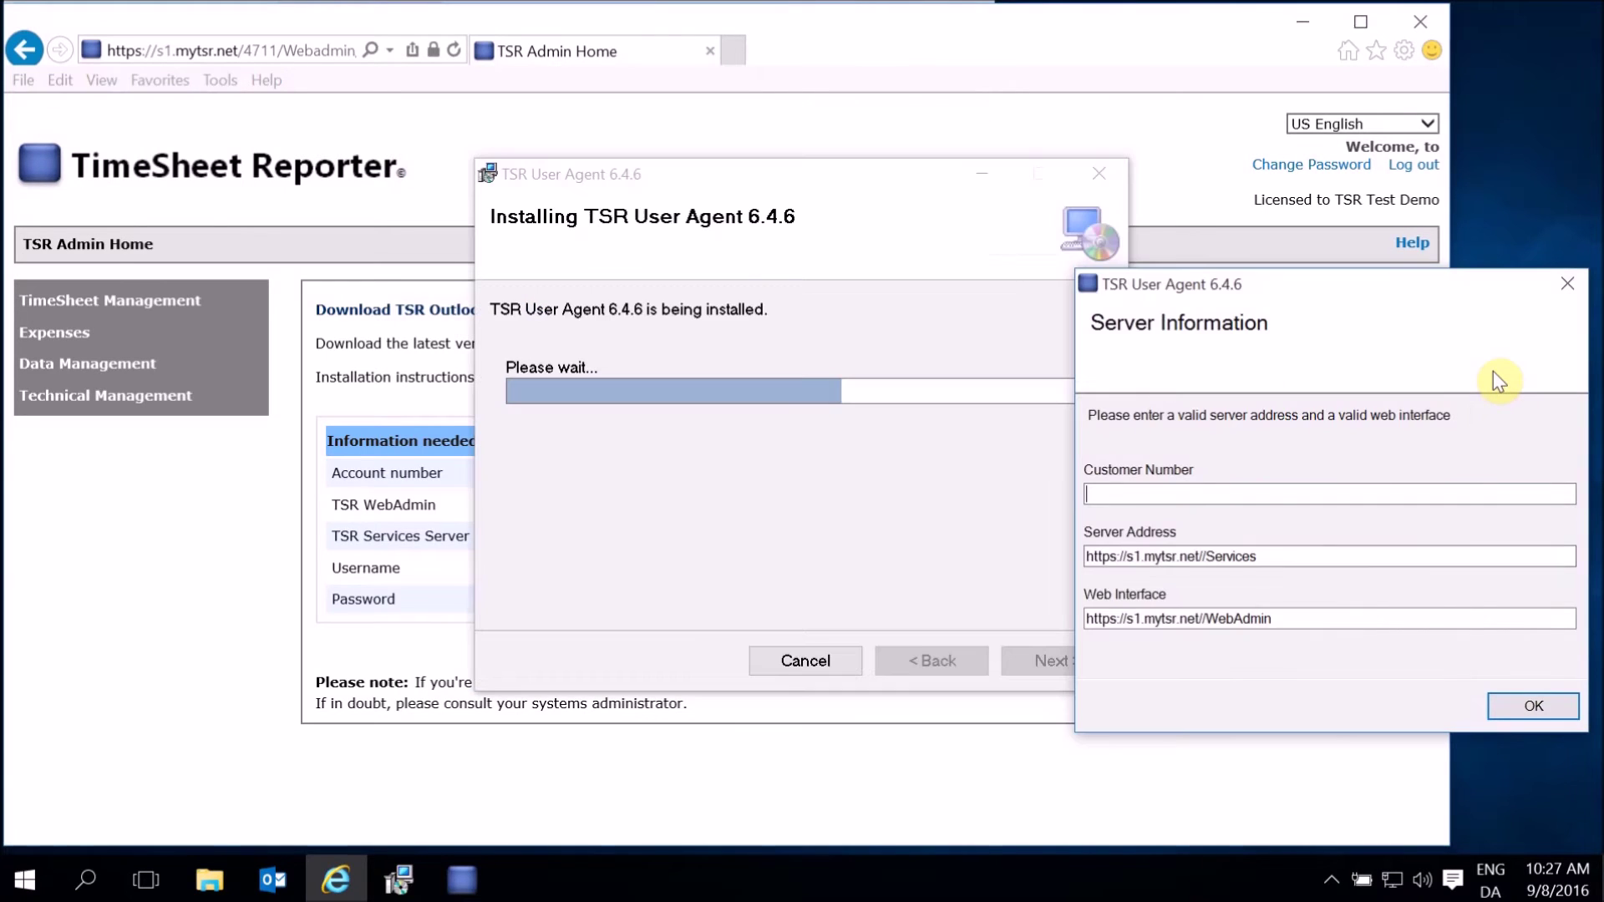
right_click(1161, 493)
click(1225, 588)
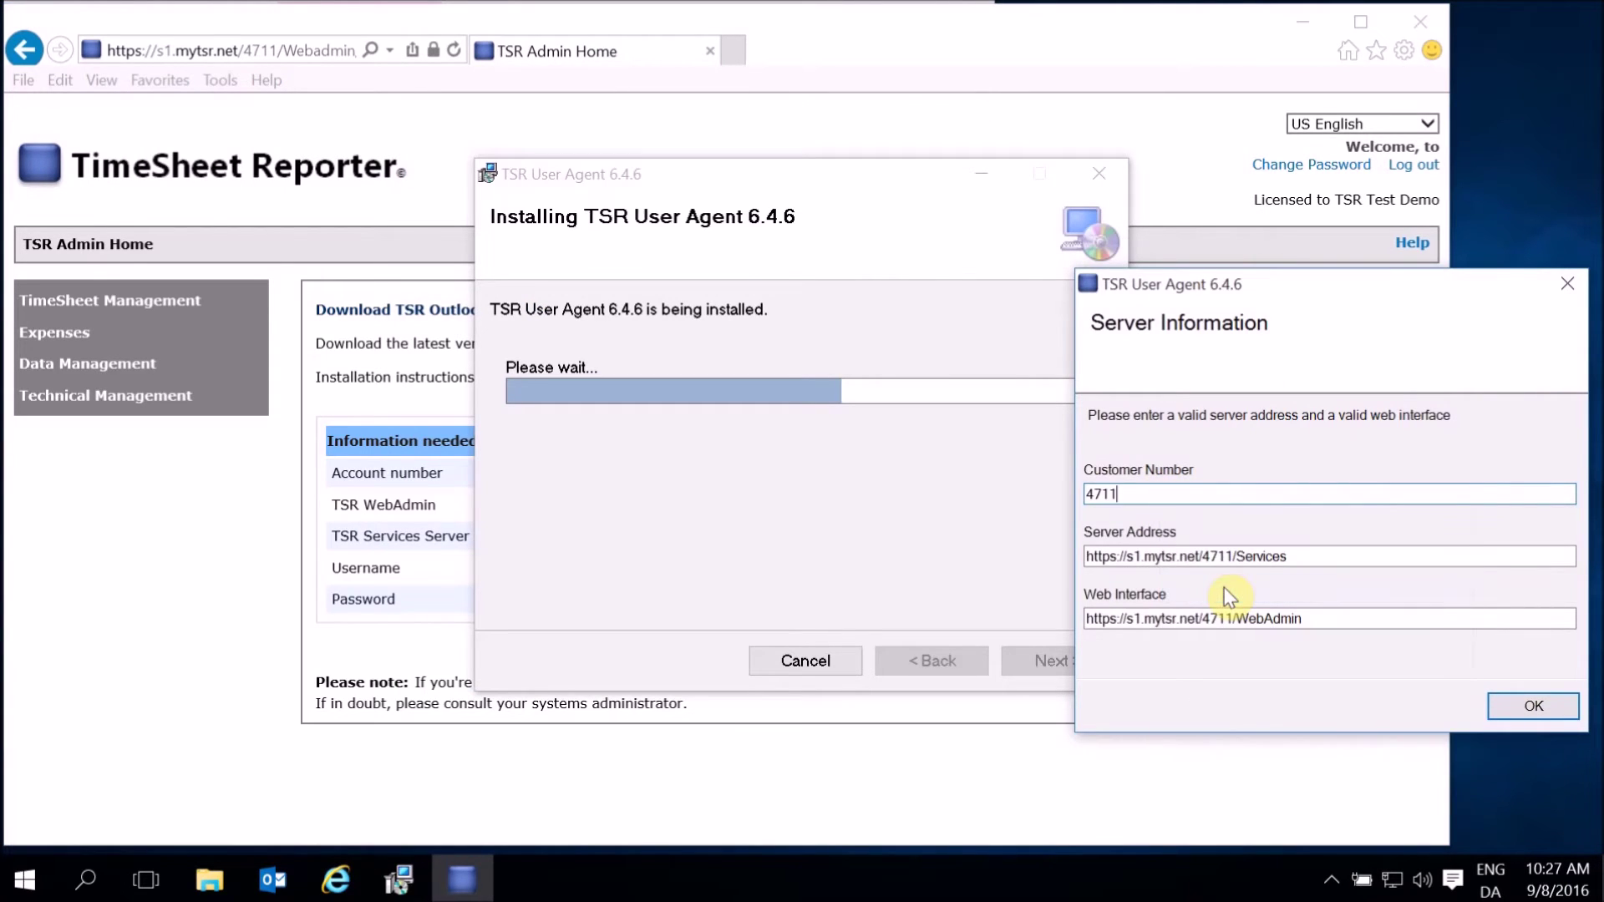
click(1196, 215)
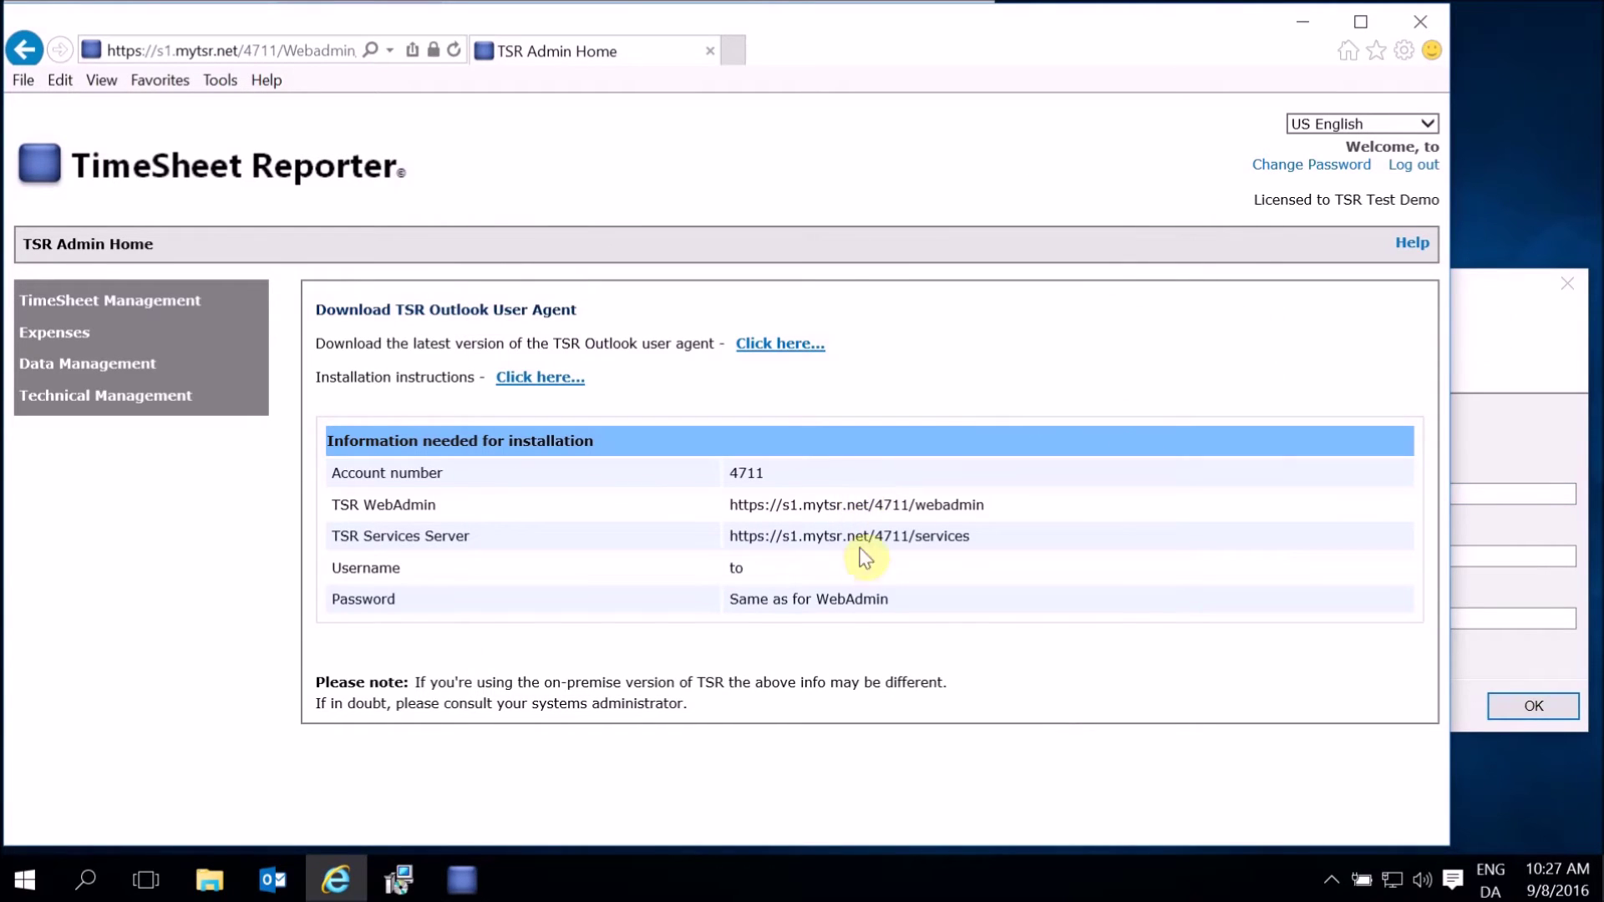
click(1497, 301)
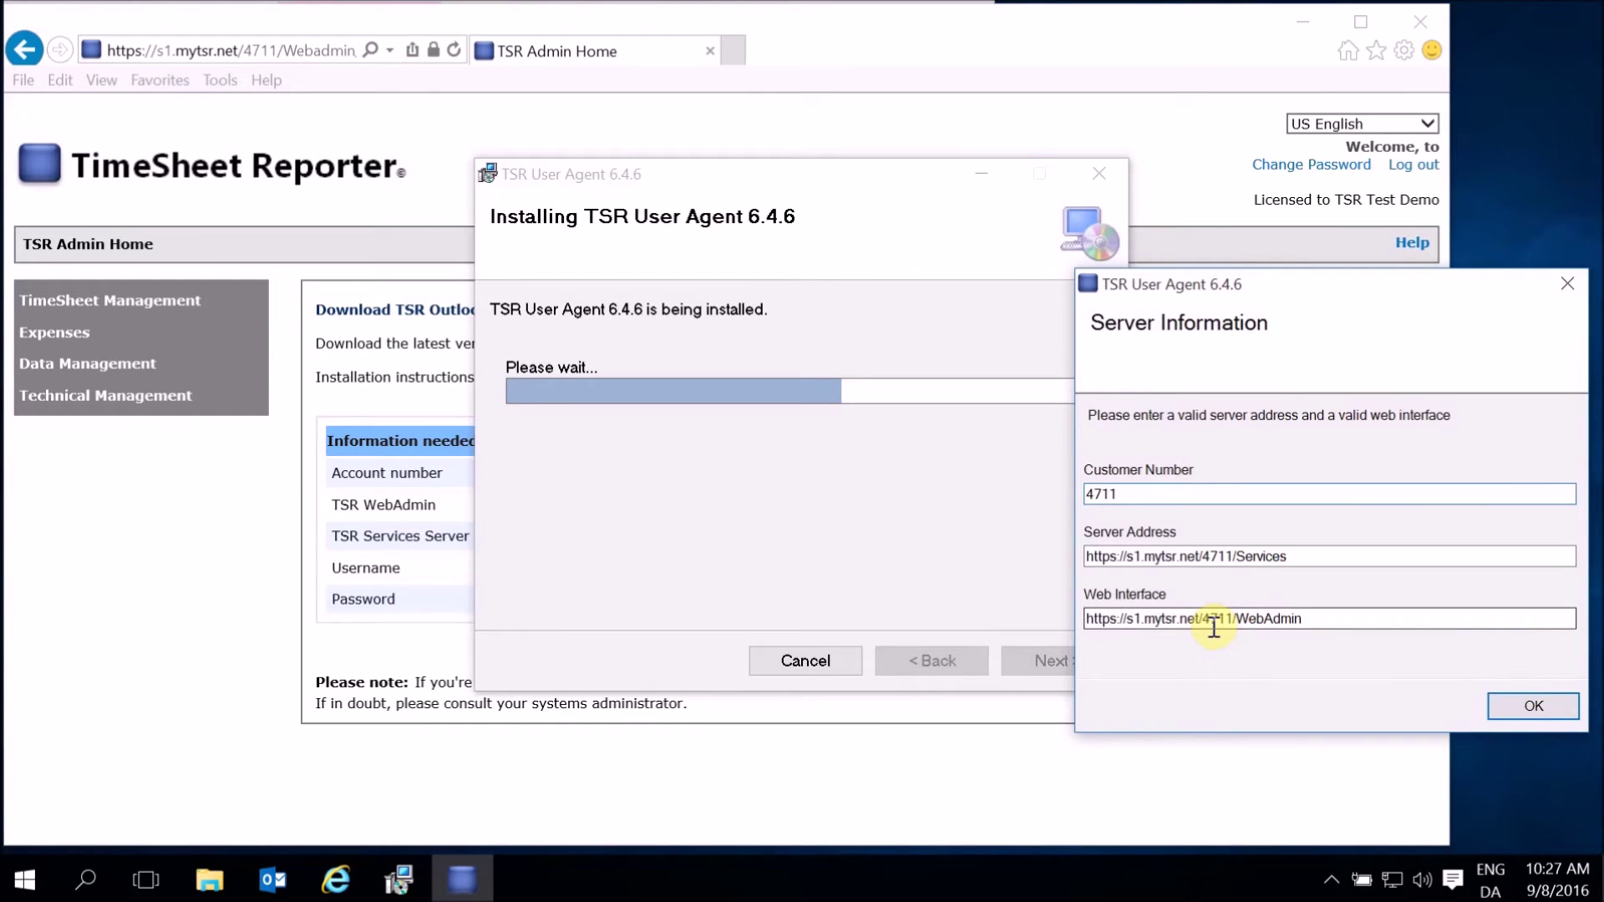
Confirm server information, then paste the download page's username into the installer's User Name field
click(1518, 703)
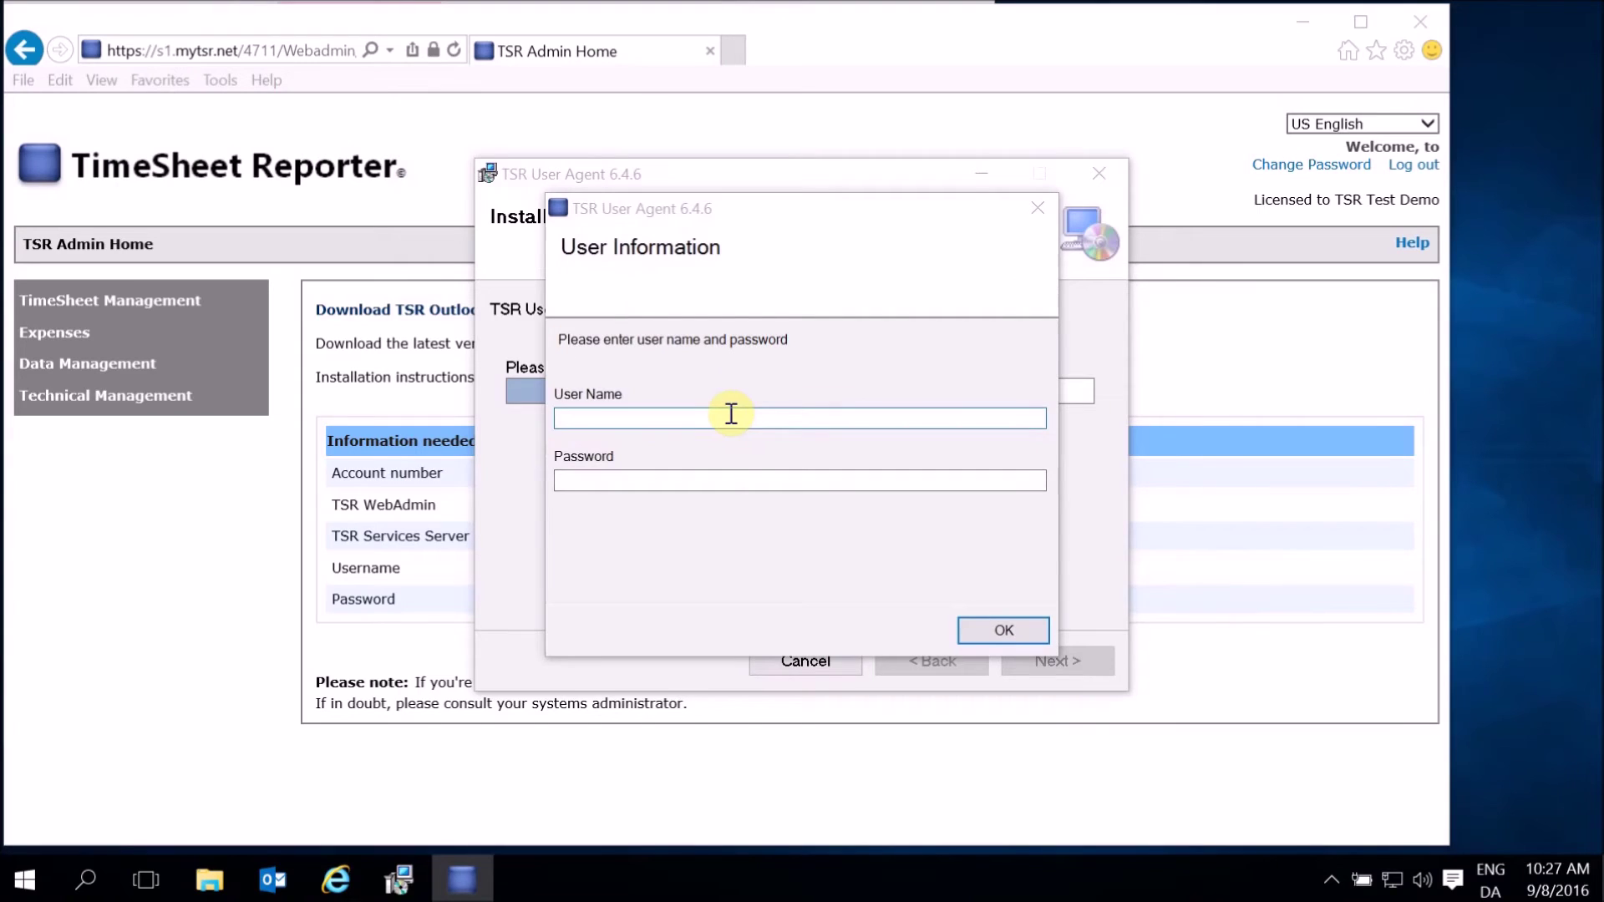
click(1208, 508)
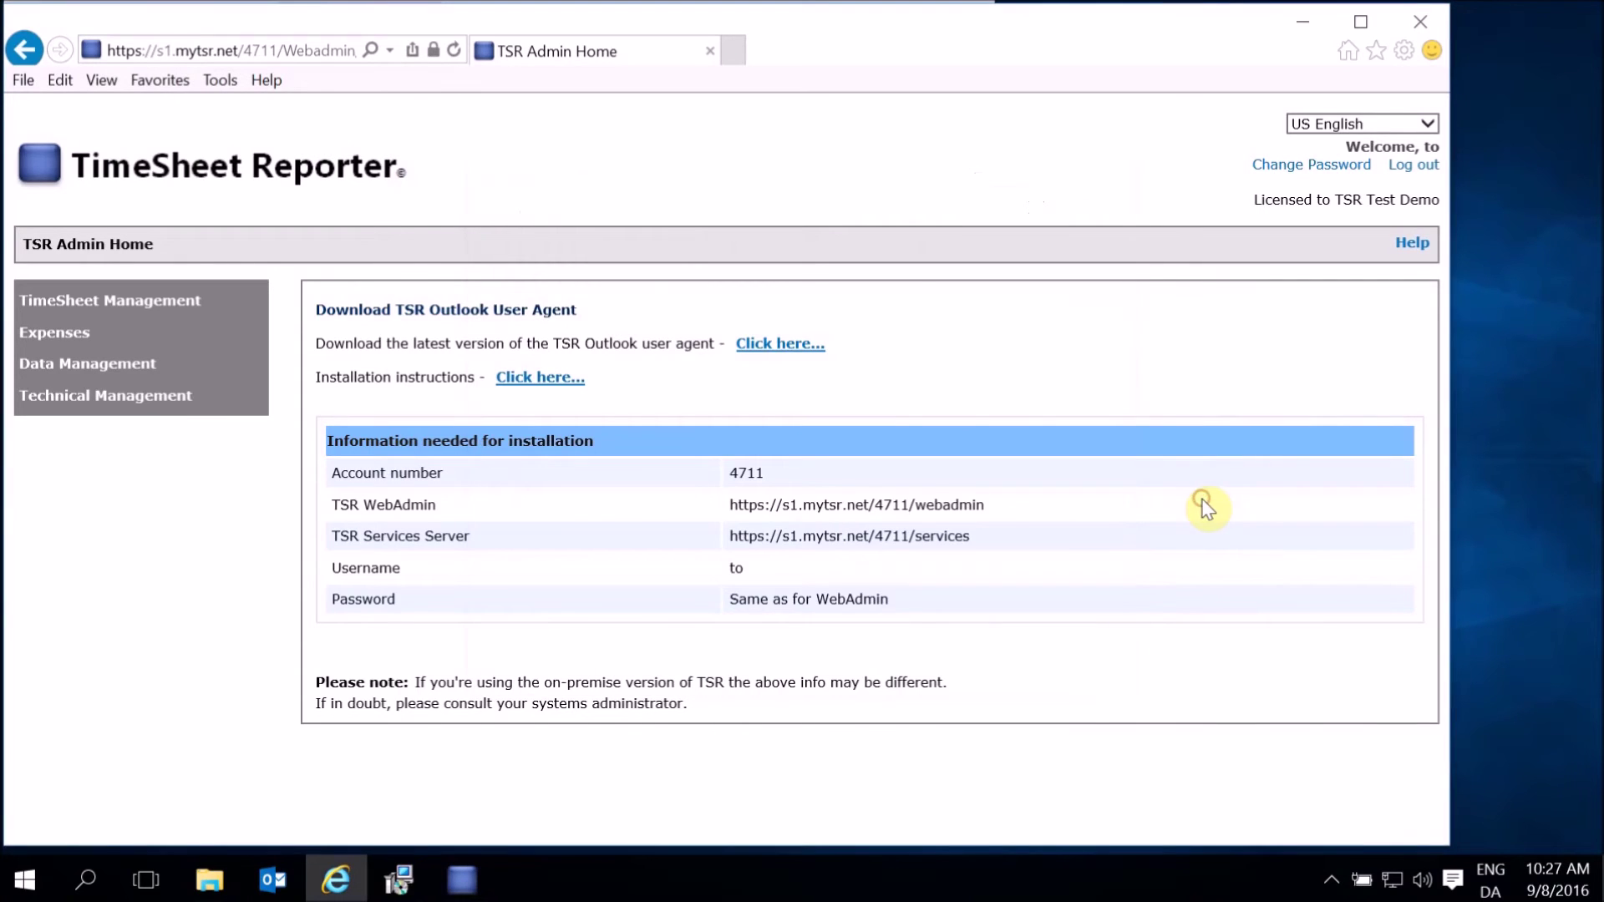
double_click(733, 570)
right_click(734, 573)
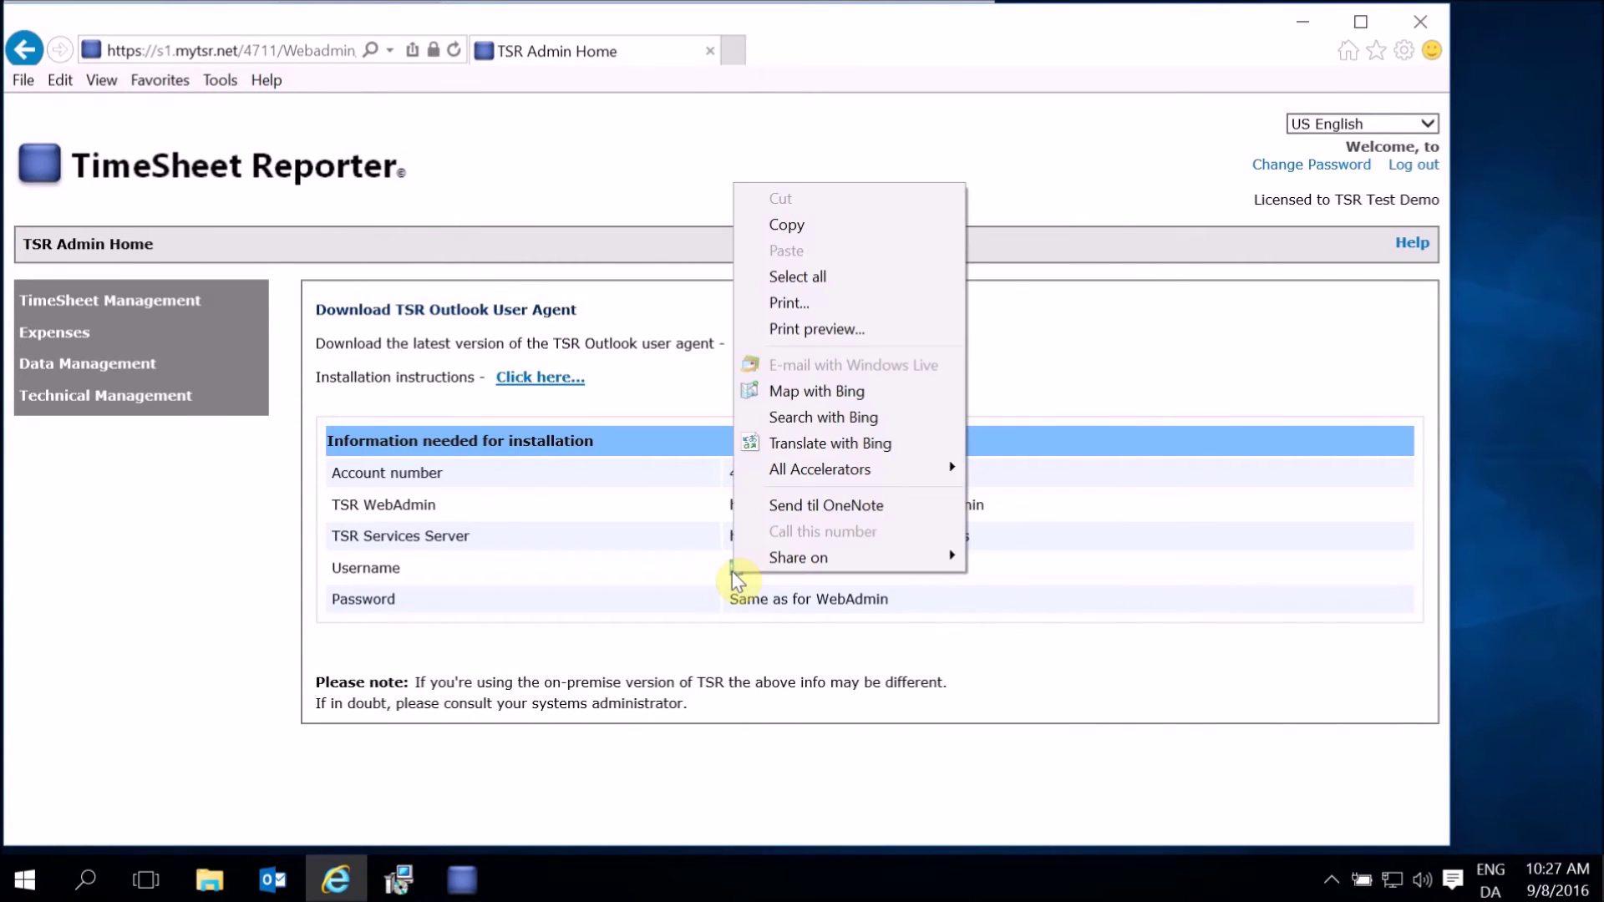
click(798, 227)
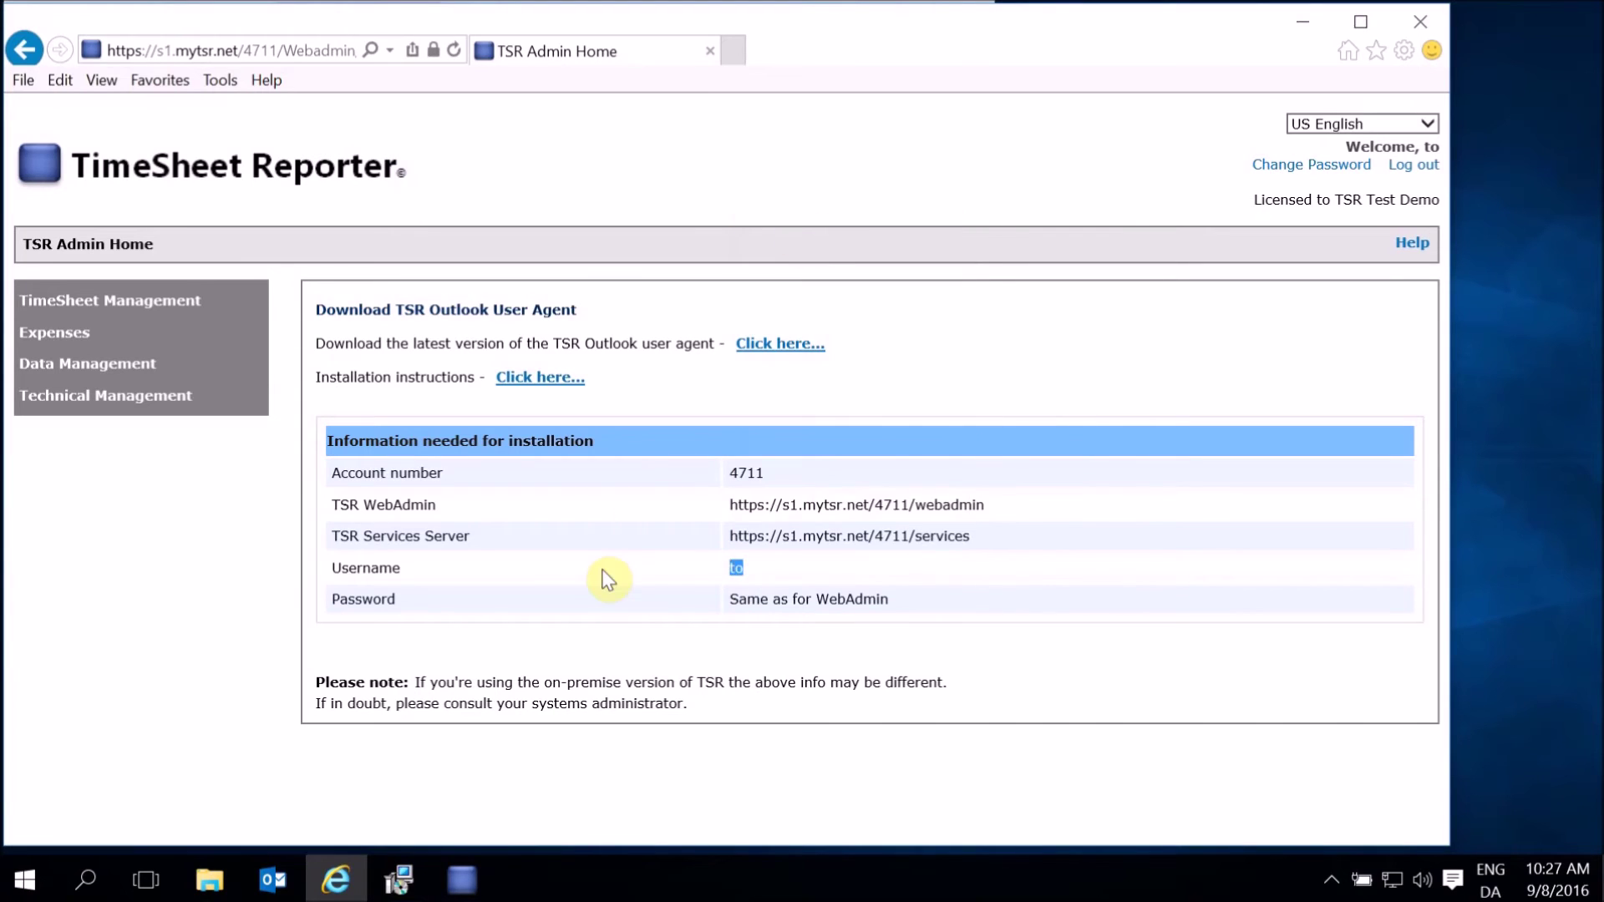
key(alt+Tab)
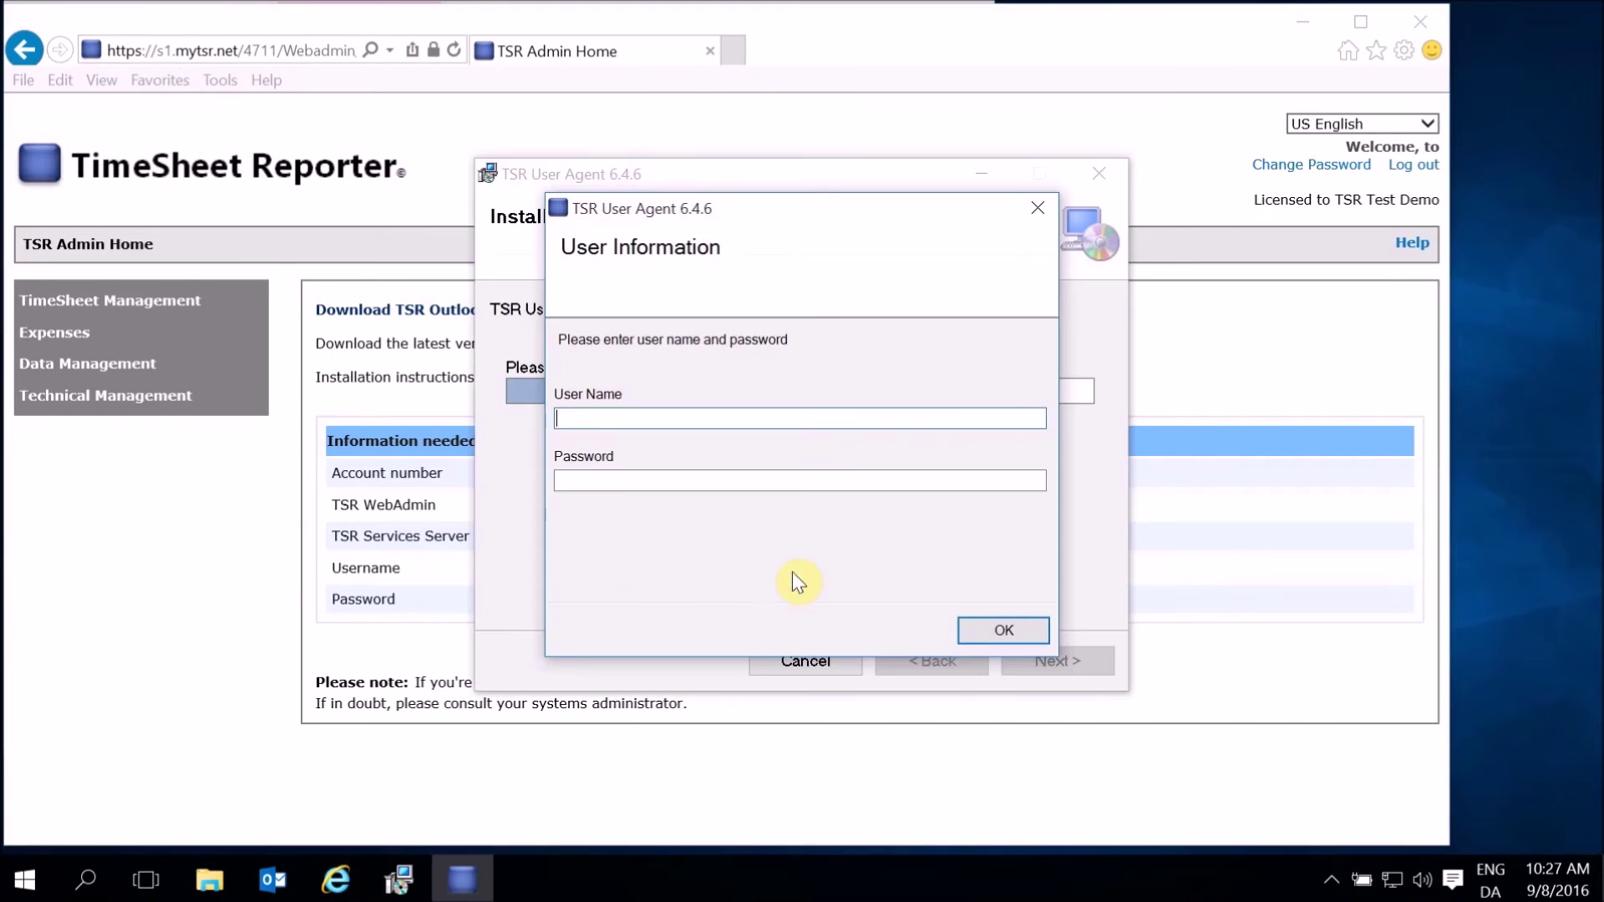
right_click(632, 414)
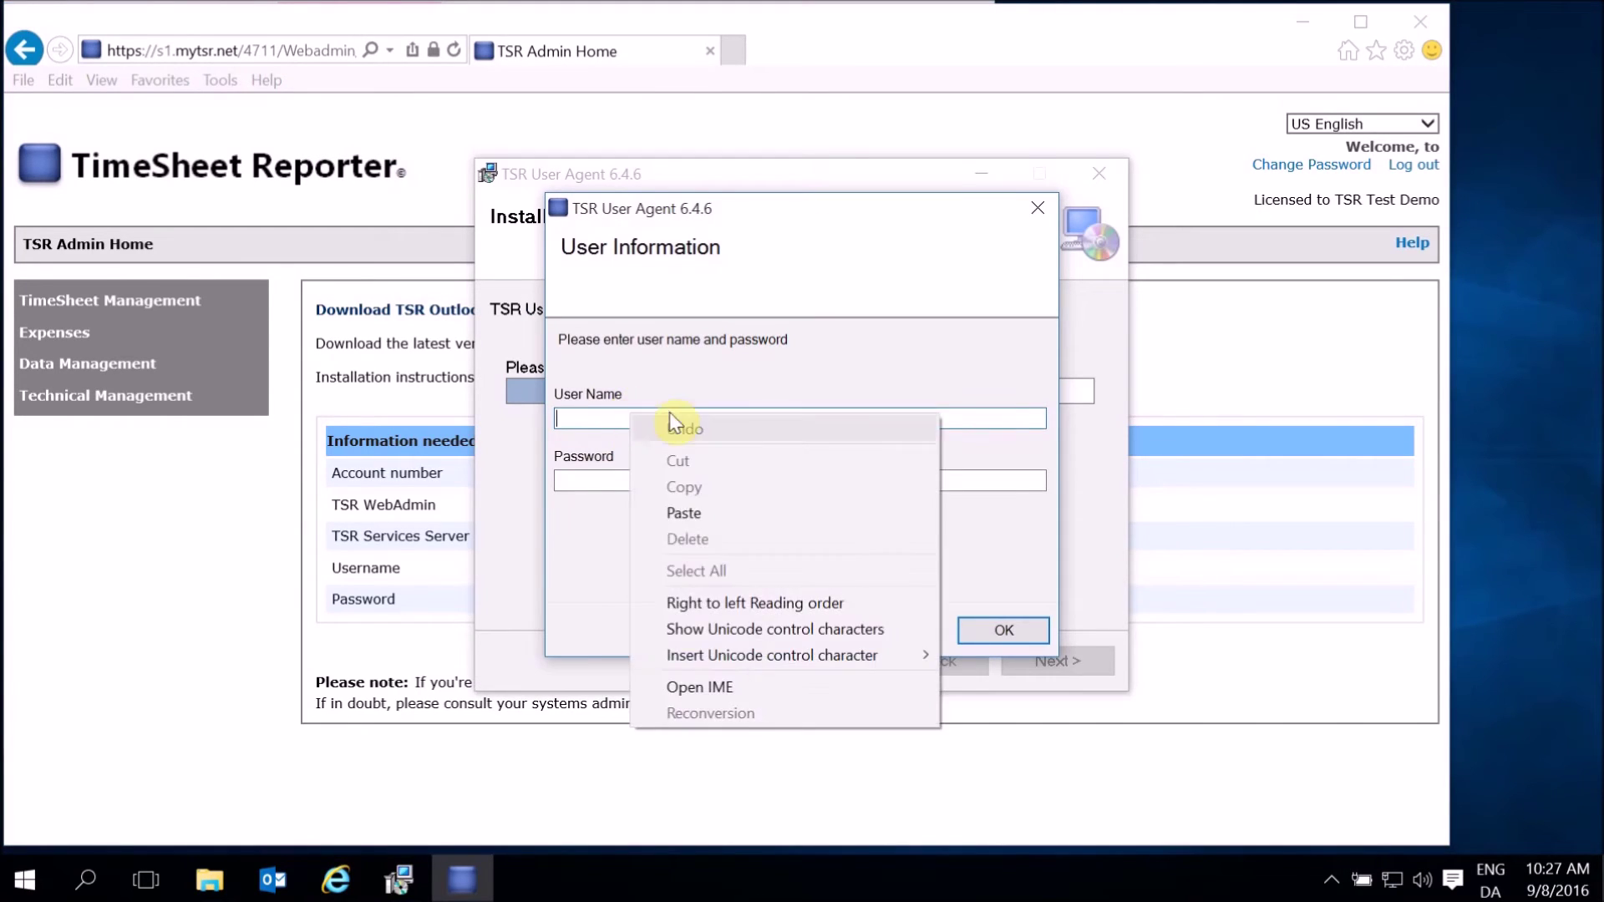
click(690, 517)
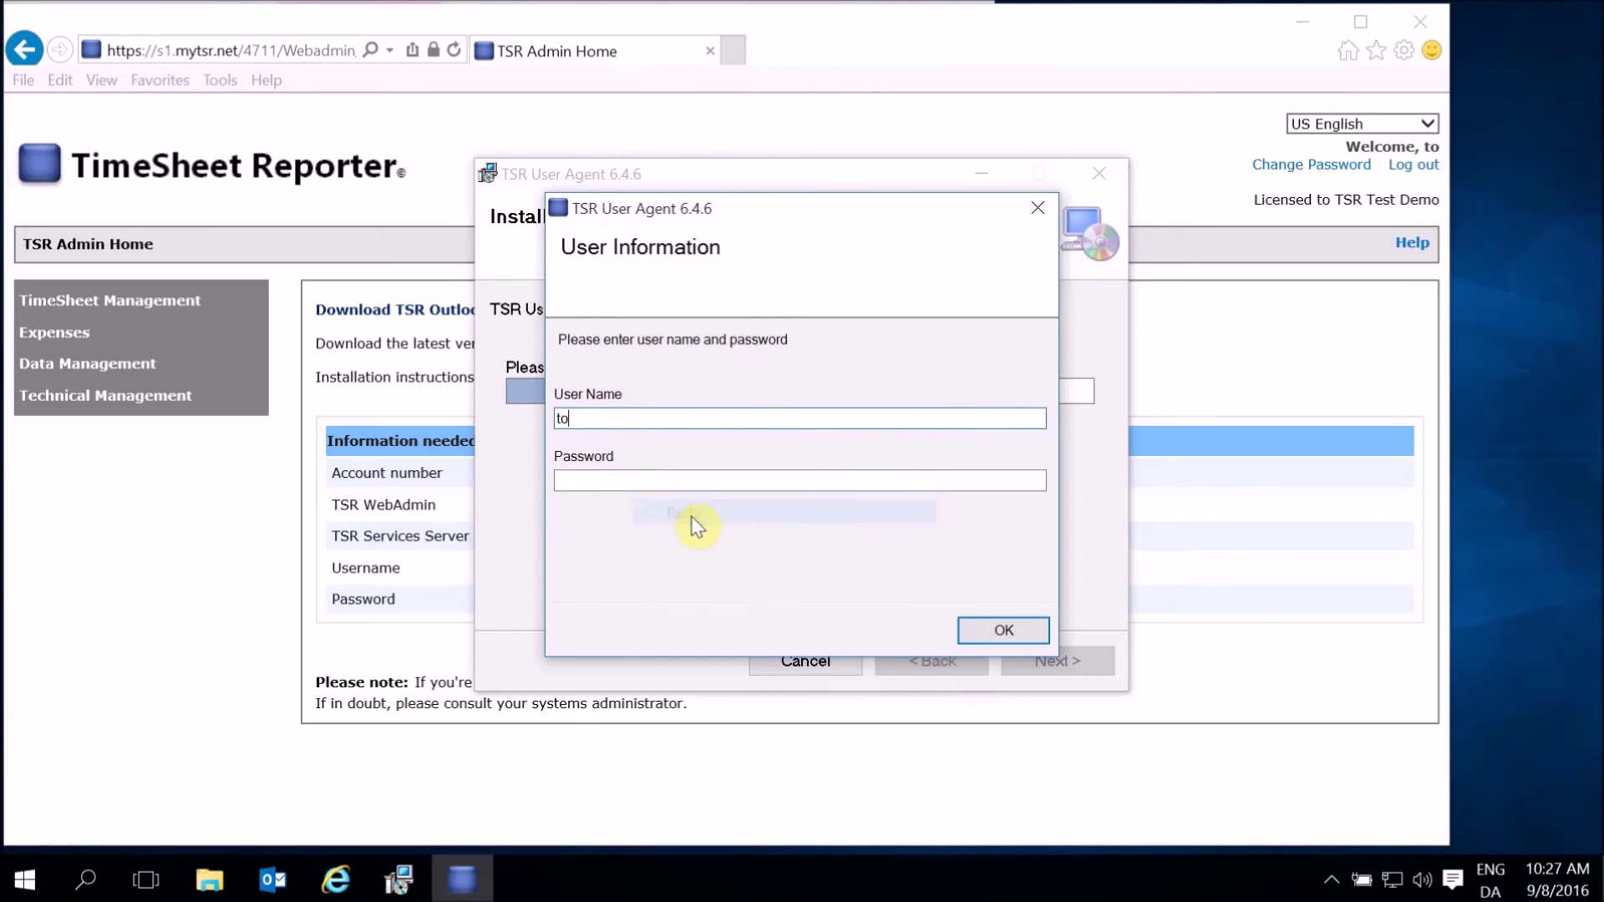
click(213, 877)
Copy the password from TimeSheet Reporter trial.txt into the Password field and finish installing
click(138, 778)
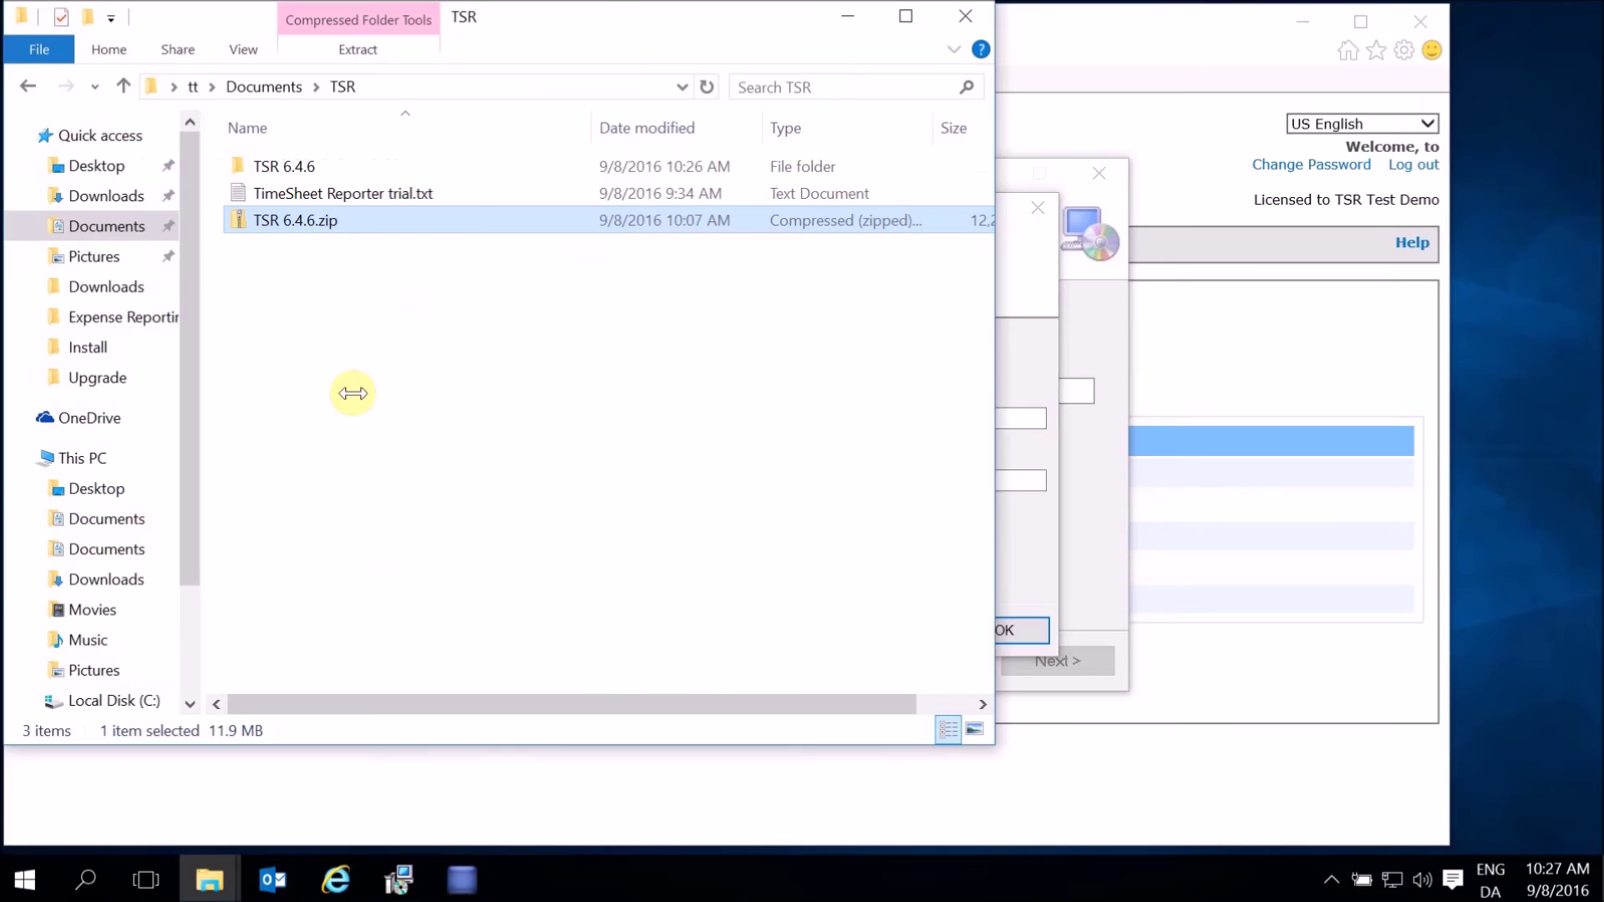
double_click(309, 197)
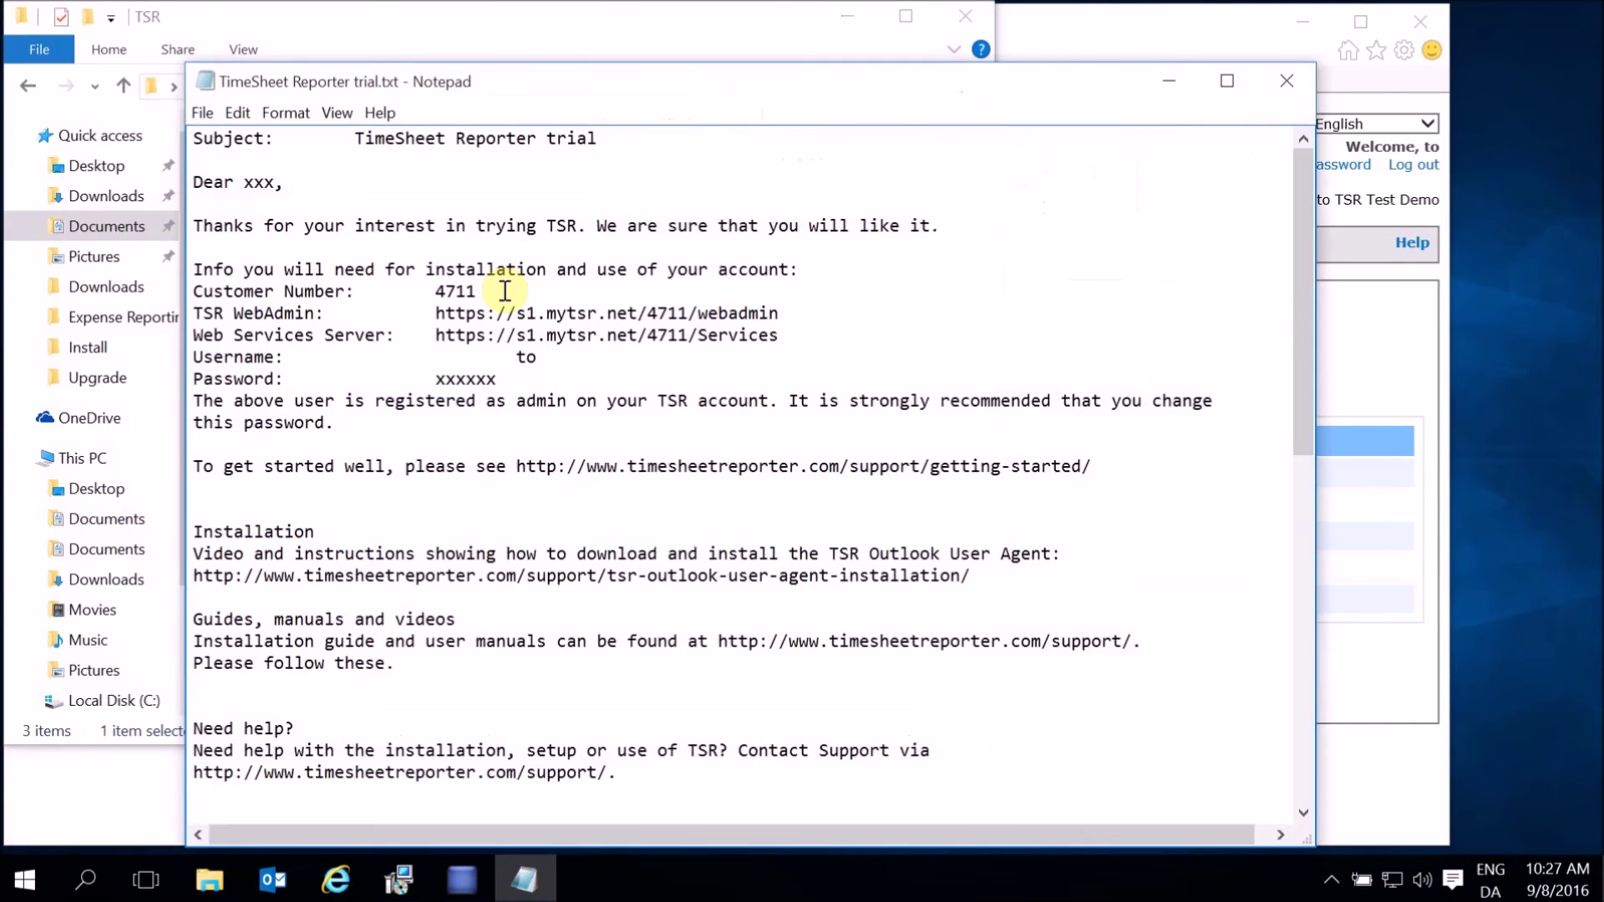
double_click(466, 381)
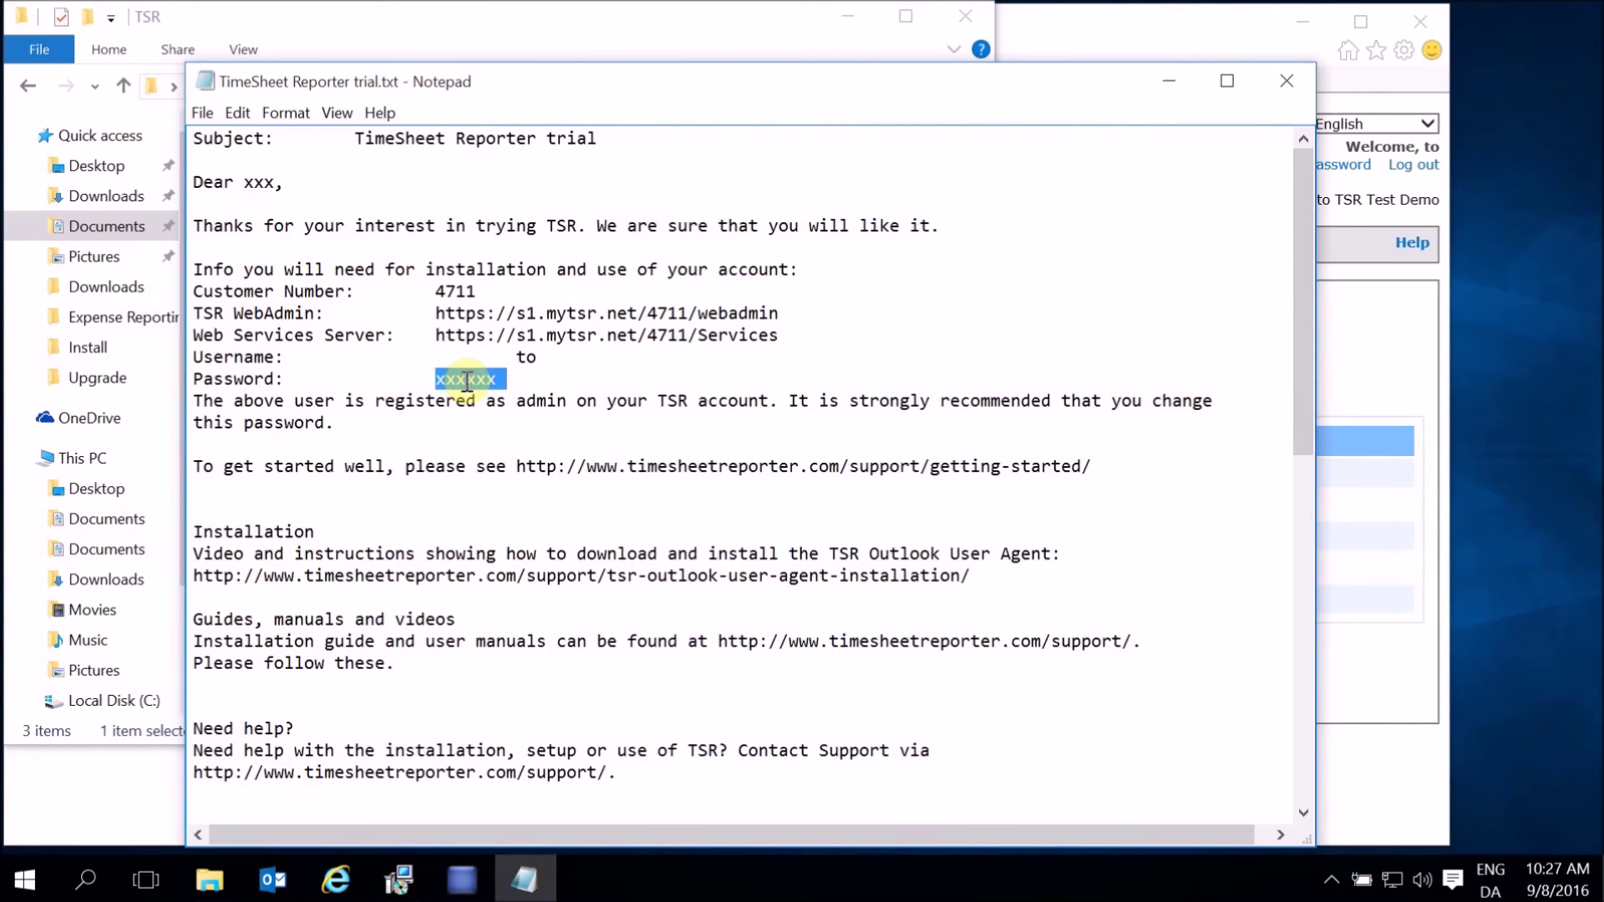
right_click(466, 381)
click(547, 453)
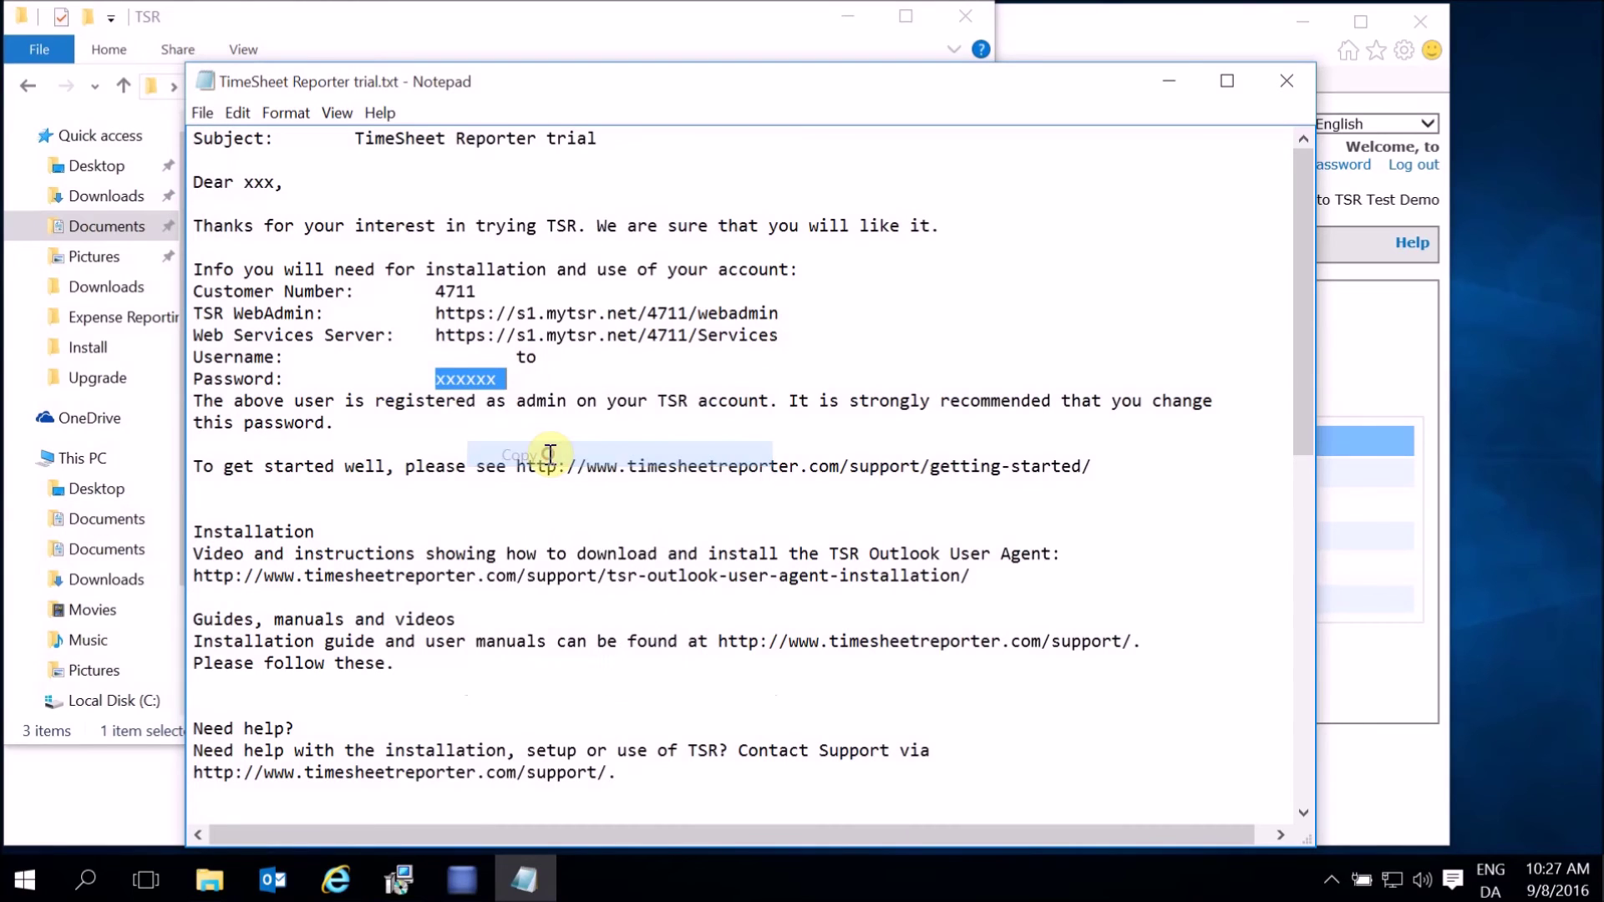
click(1290, 82)
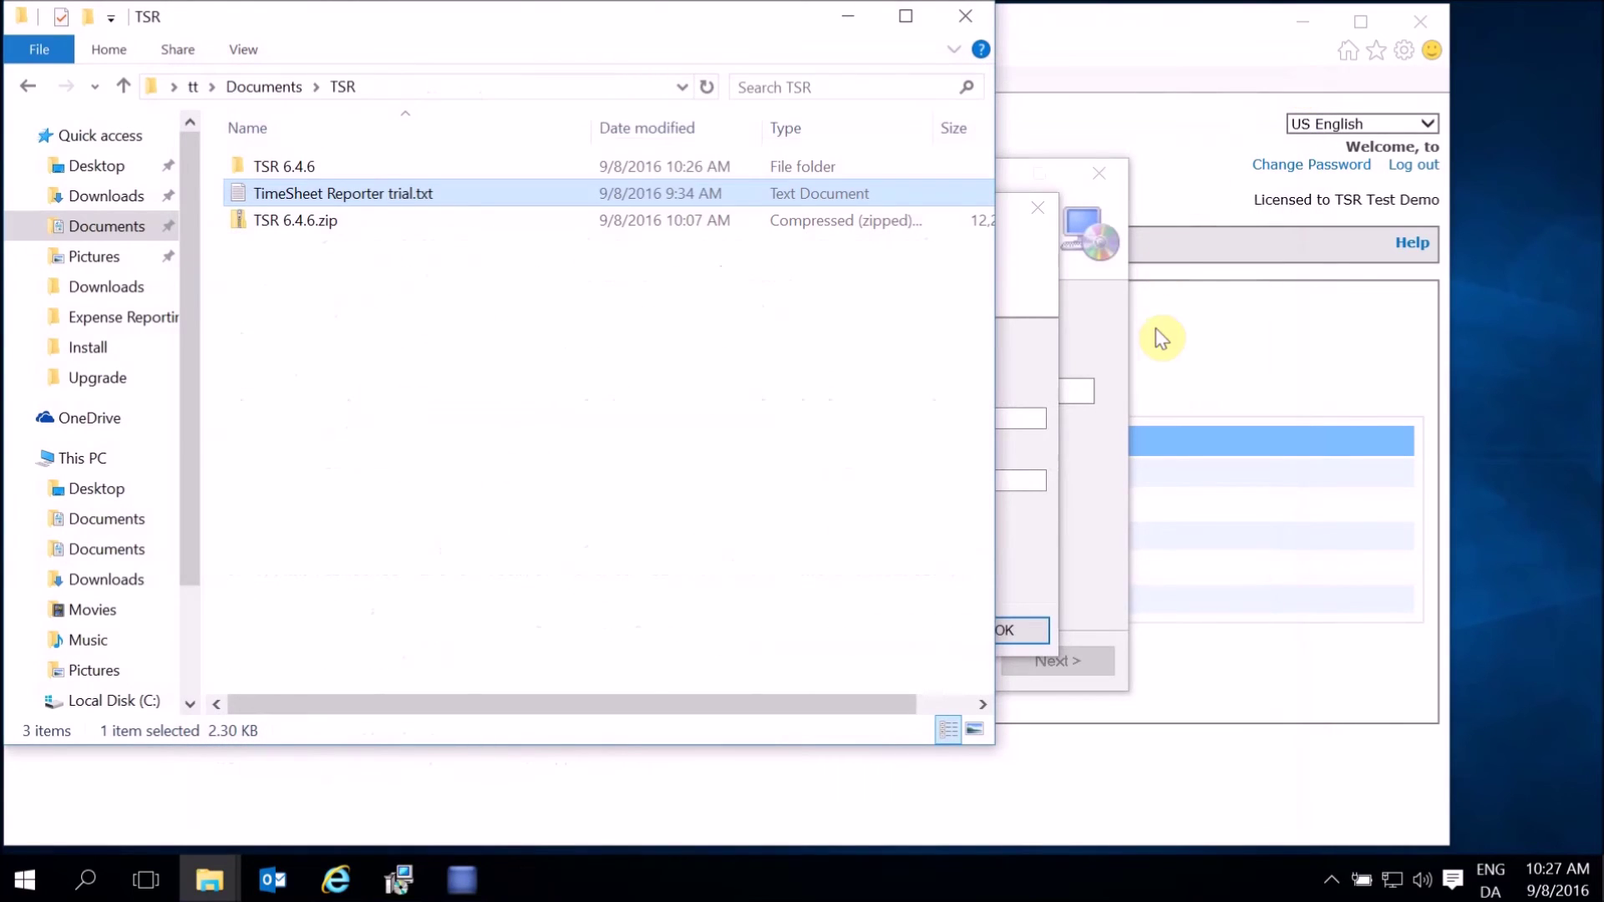
click(1014, 357)
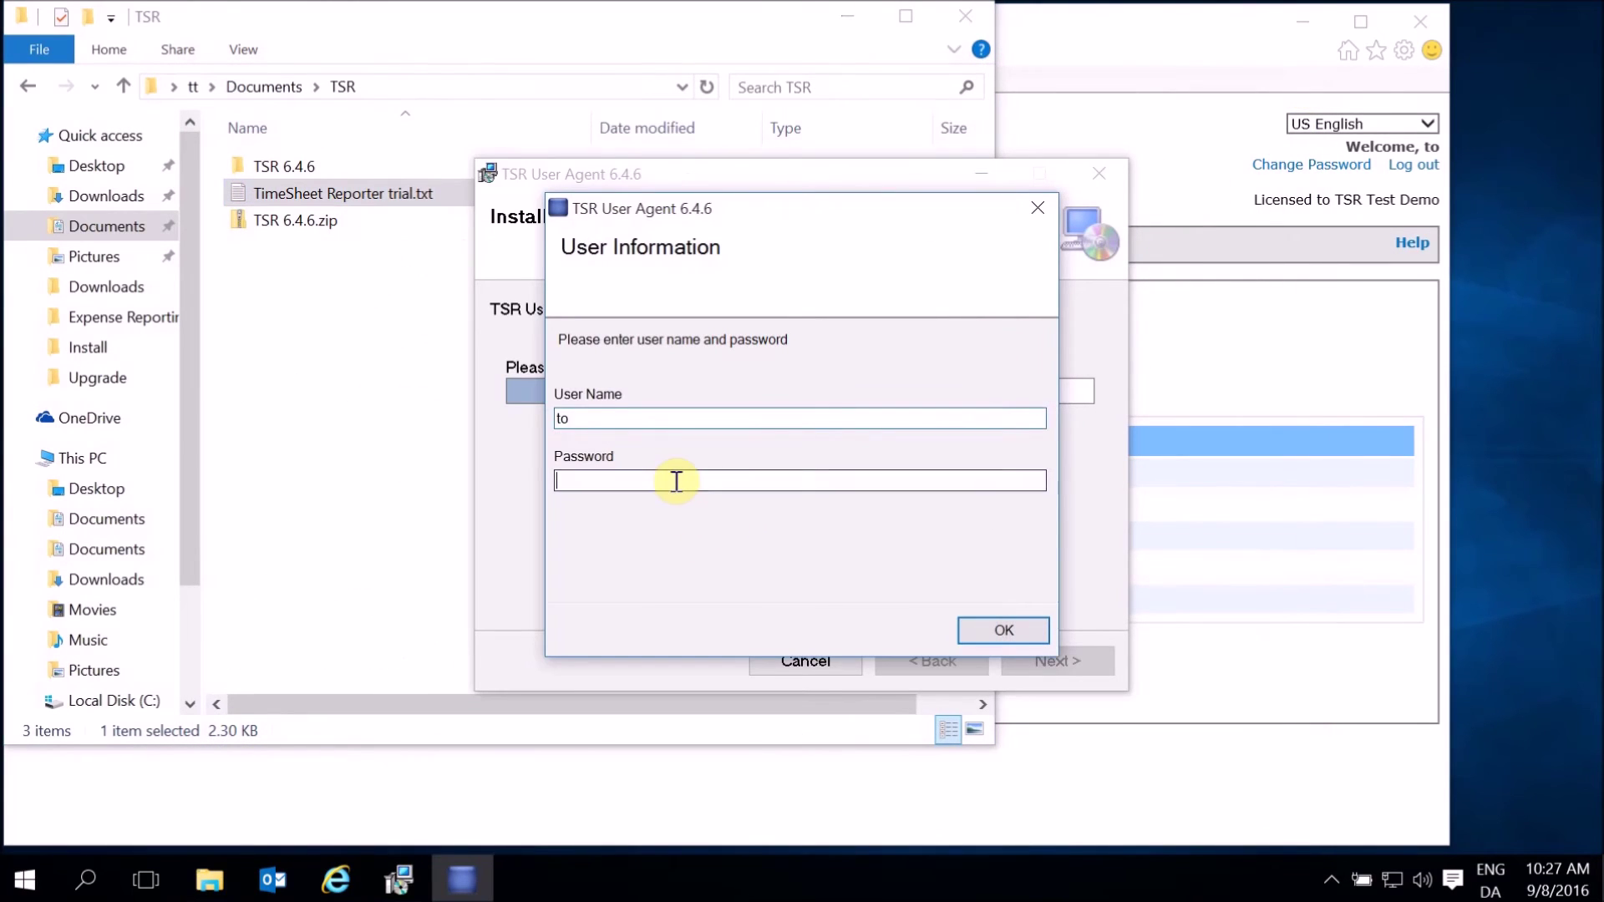
right_click(676, 482)
click(764, 581)
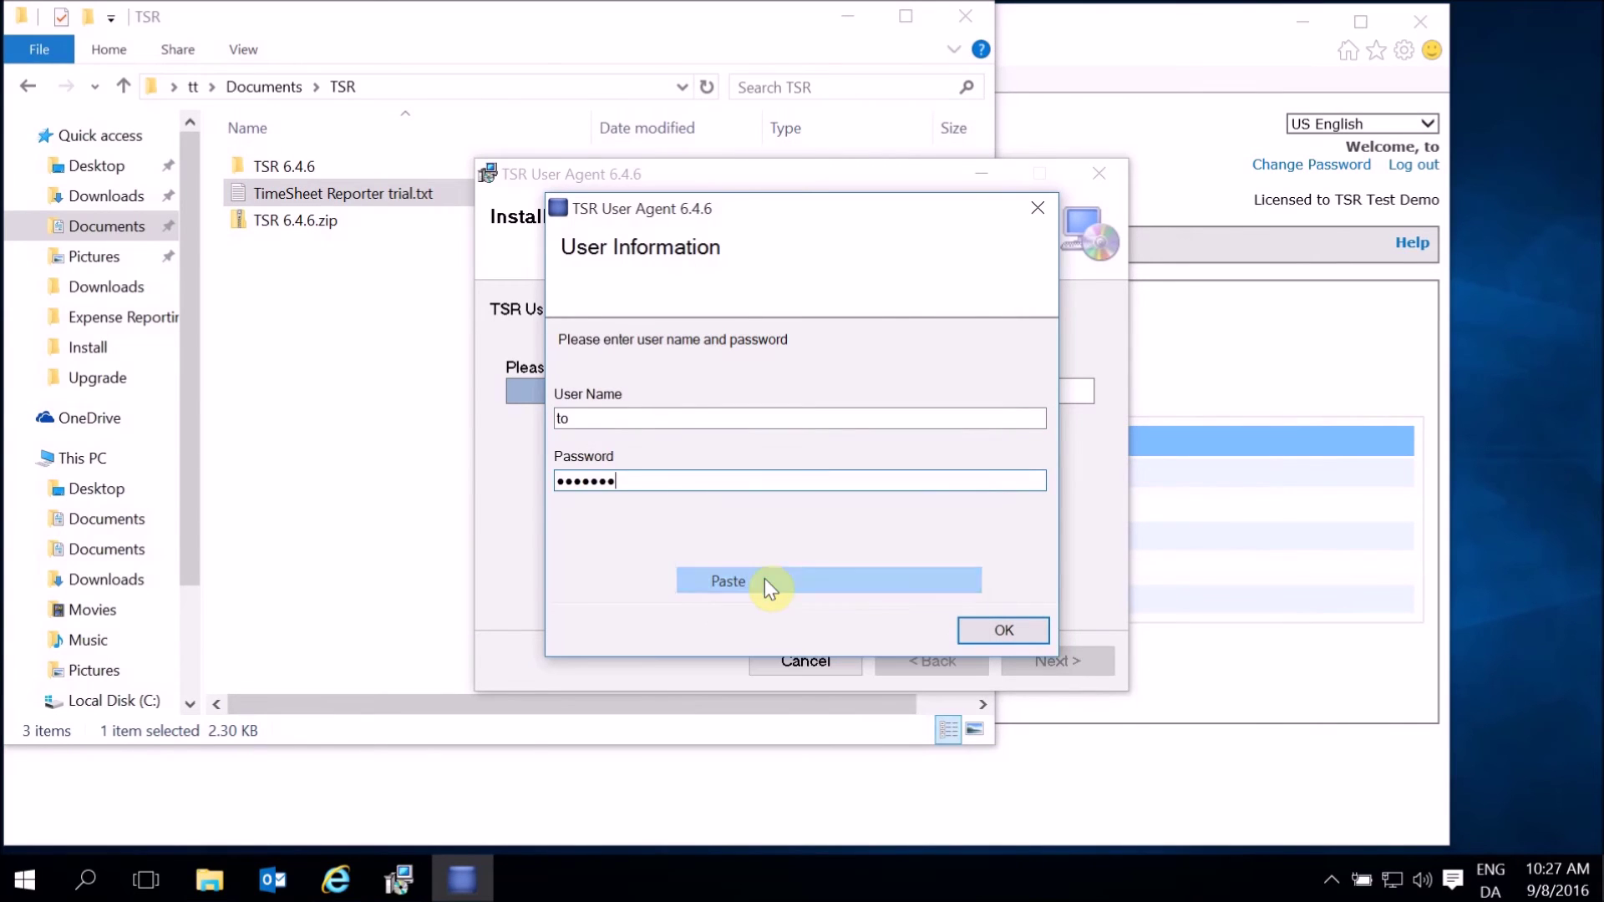
click(1006, 628)
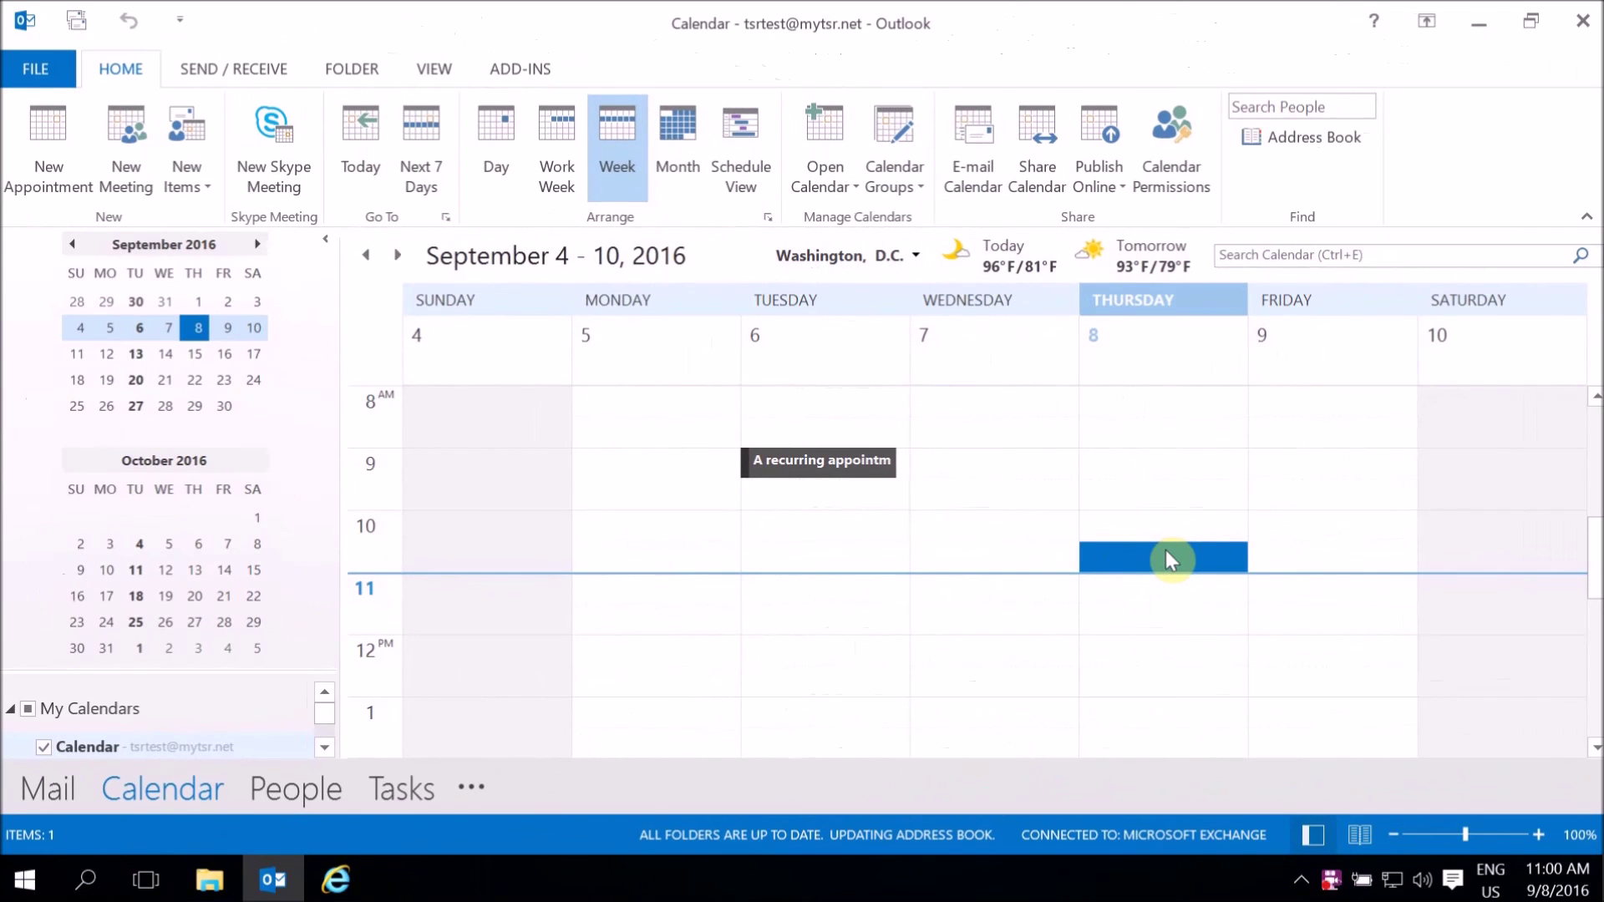
Check the TSR dropdown on Outlook's Add-ins tab, then close it
click(521, 73)
click(48, 112)
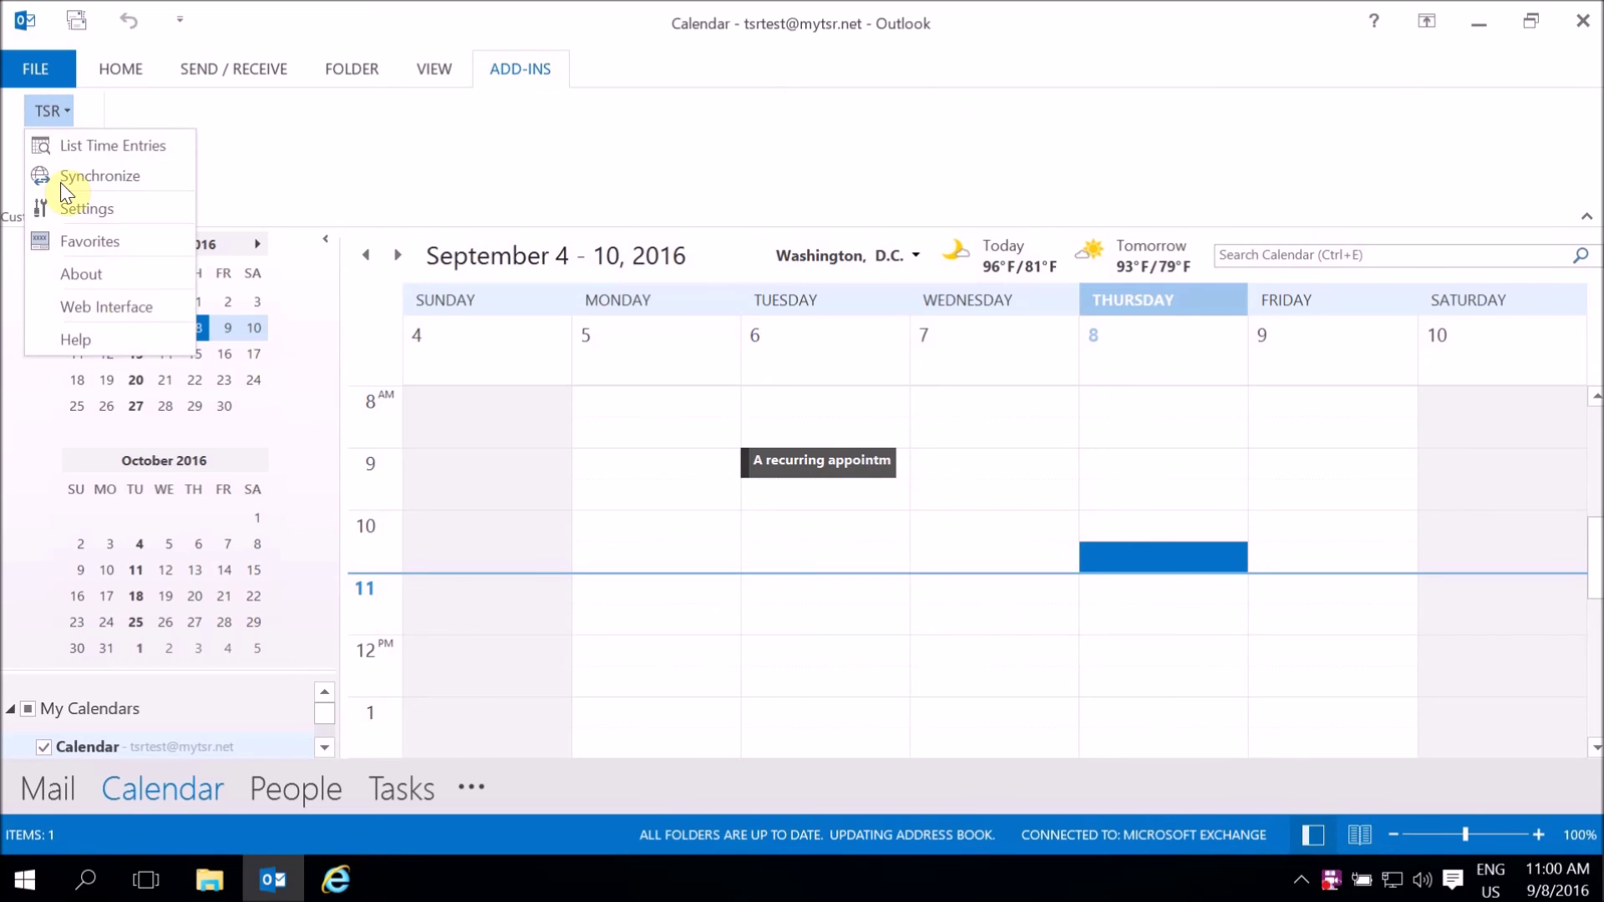
click(342, 119)
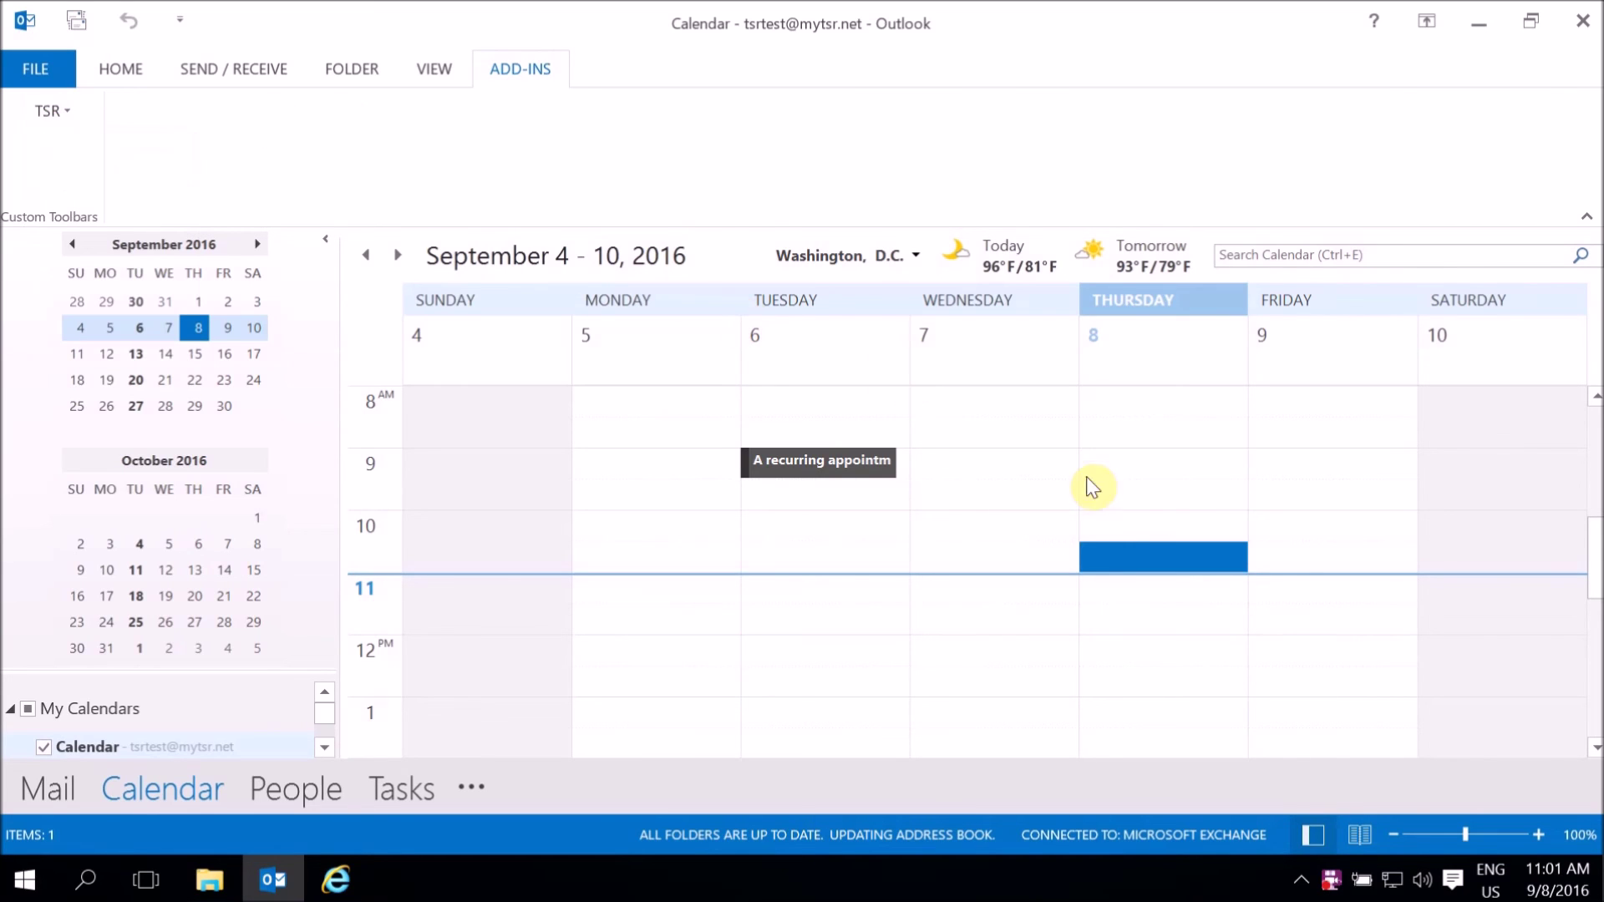
Create a new appointment in the Thursday 9/8/2016 10:30–11:00 AM calendar slot
double_click(1137, 553)
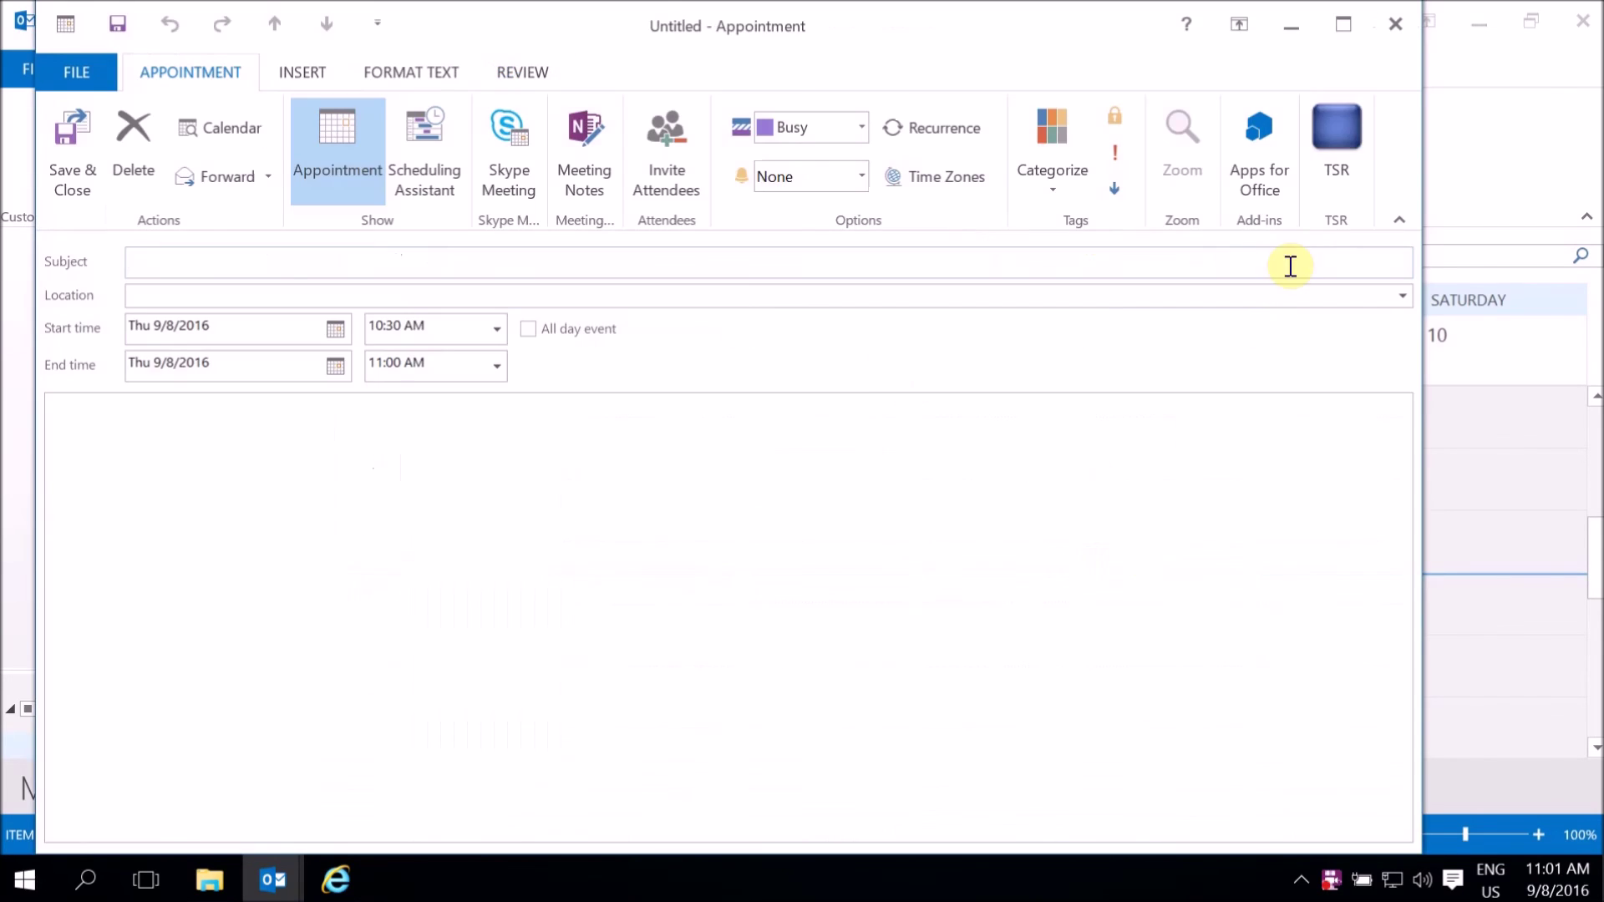